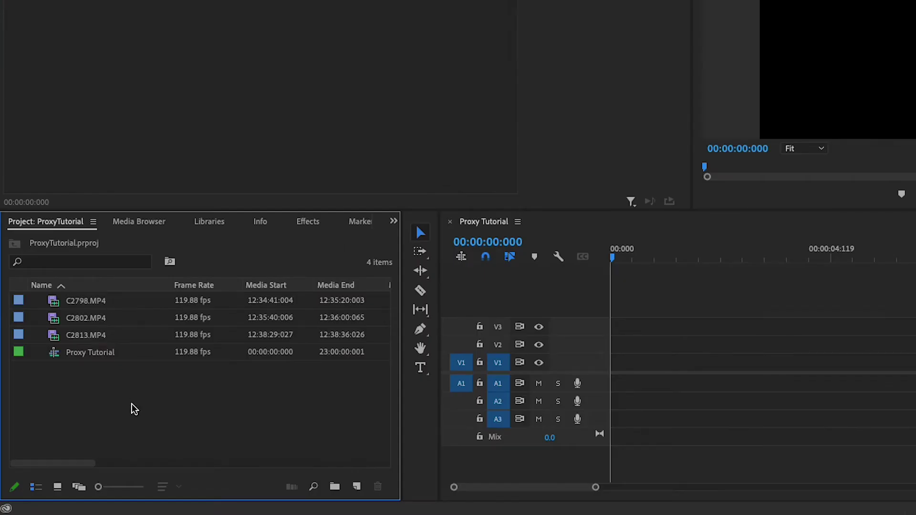
# Step: Place C2798.MP4 at 00:00 on the V1 track and play it back briefly
pyautogui.click(188, 301)
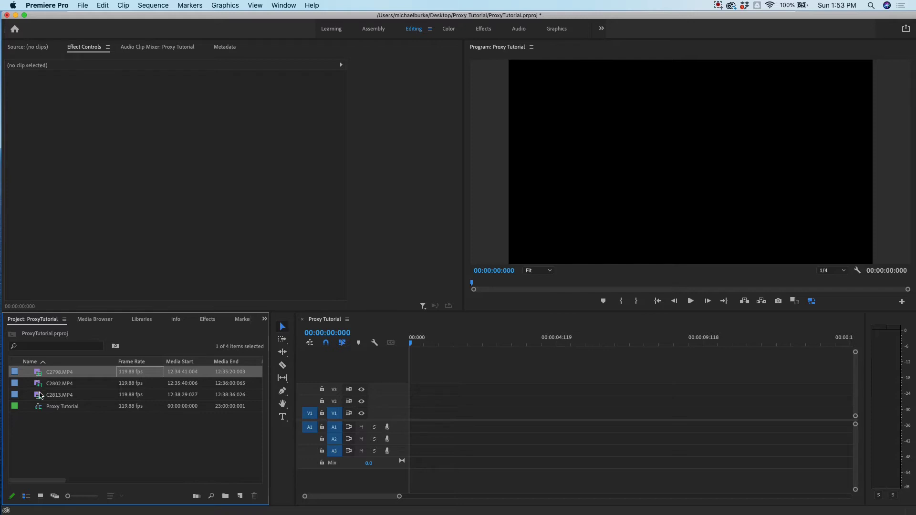
pyautogui.moveTo(38, 373); pyautogui.dragTo(416, 414)
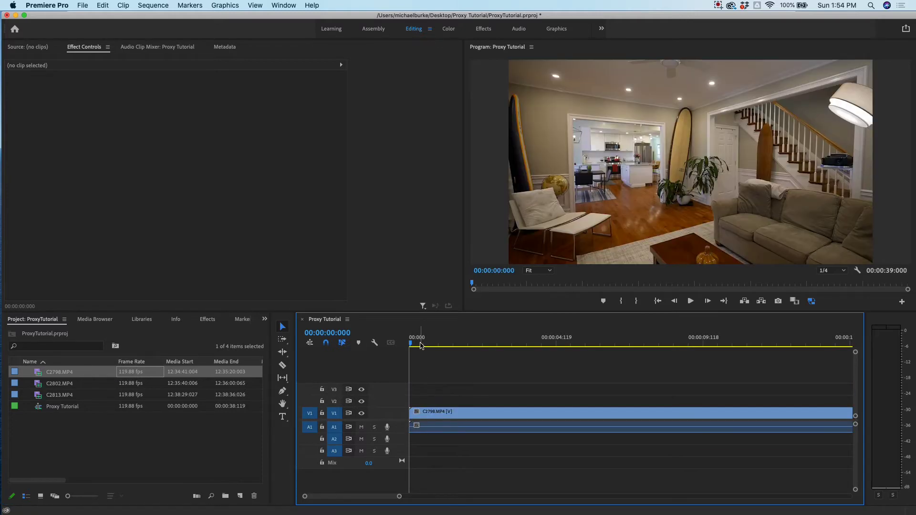
pyautogui.press('space')
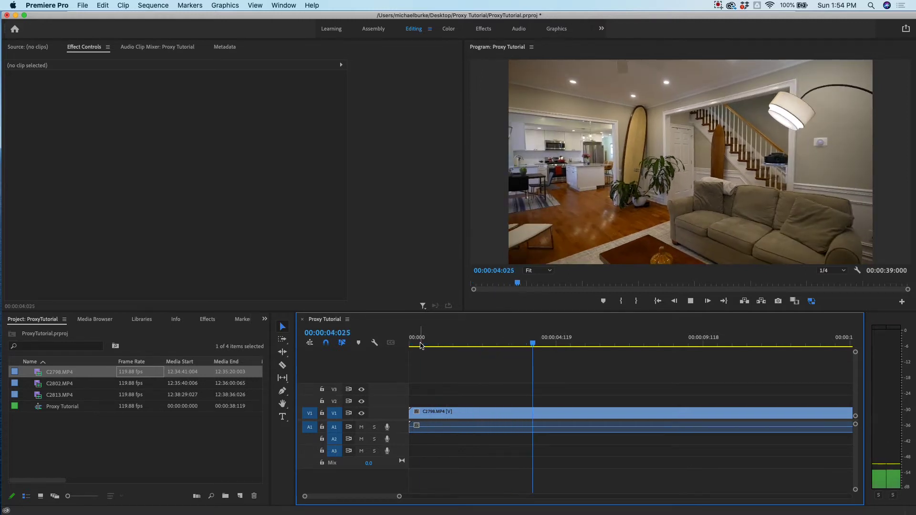
pyautogui.press('space')
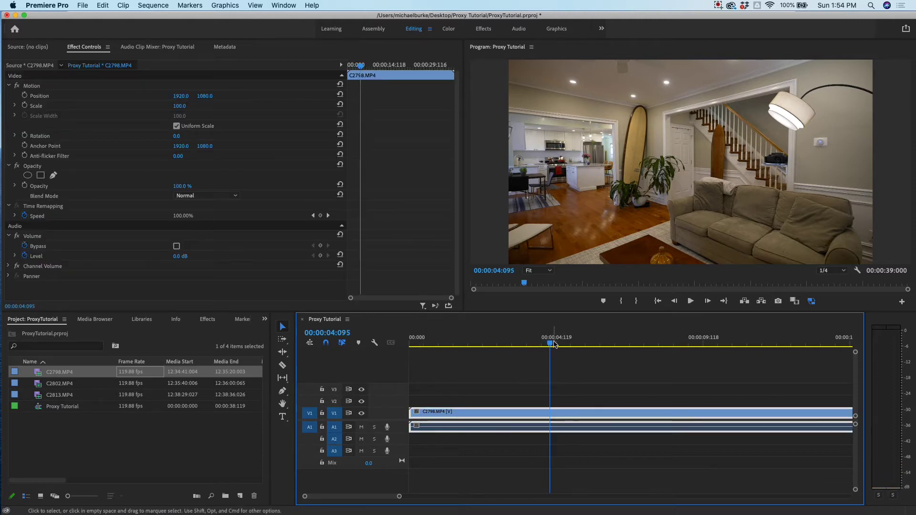
# Step: Return the playhead to the start and select the clip's video and audio
pyautogui.moveTo(550, 337); pyautogui.dragTo(435, 338)
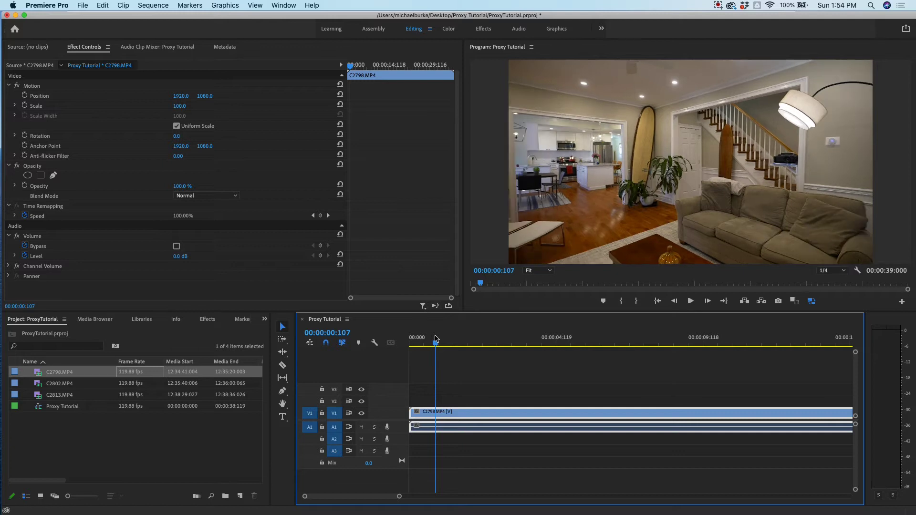
pyautogui.moveTo(435, 339); pyautogui.dragTo(400, 349)
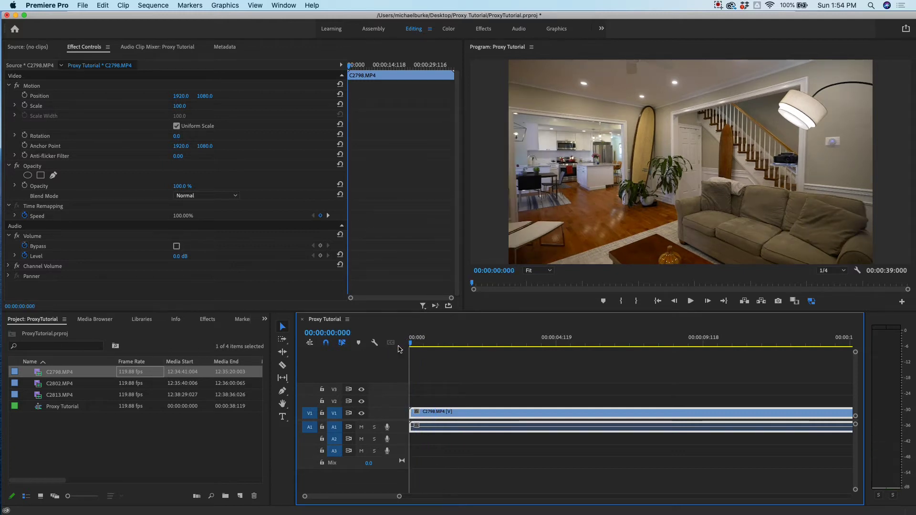
pyautogui.moveTo(418, 381); pyautogui.dragTo(435, 428)
# Step: Delete the timeline clip and select clips C2798.MP4 through C2813.MP4 in the Project panel
pyautogui.press('Delete')
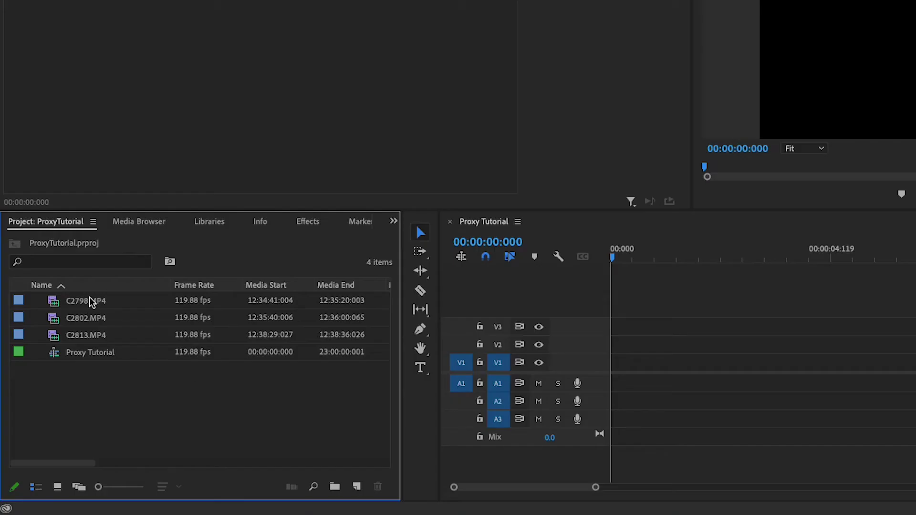
pyautogui.click(84, 301)
pyautogui.keyDown('shift'); pyautogui.click(75, 337); pyautogui.keyUp('shift')
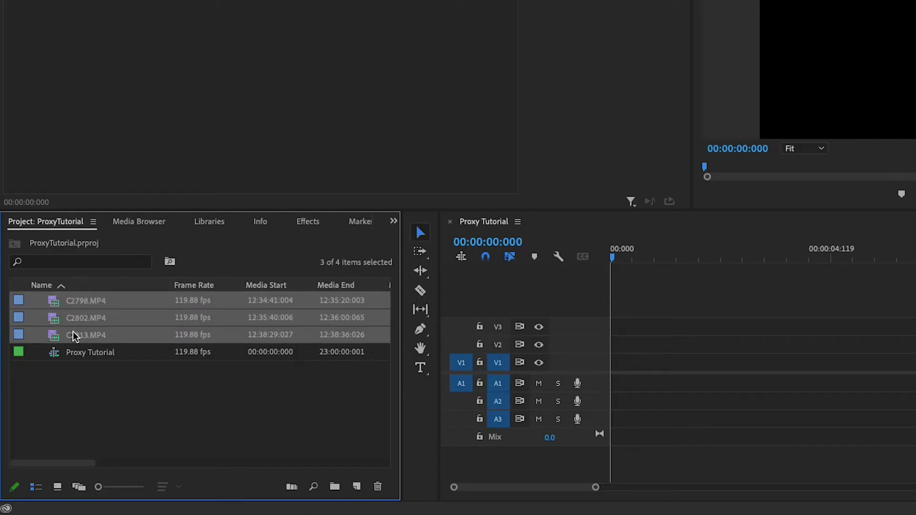
# Step: Check the Create Proxies preset list for the three clips (4K 360 Proxy Titles), then cancel
pyautogui.rightClick(52, 326)
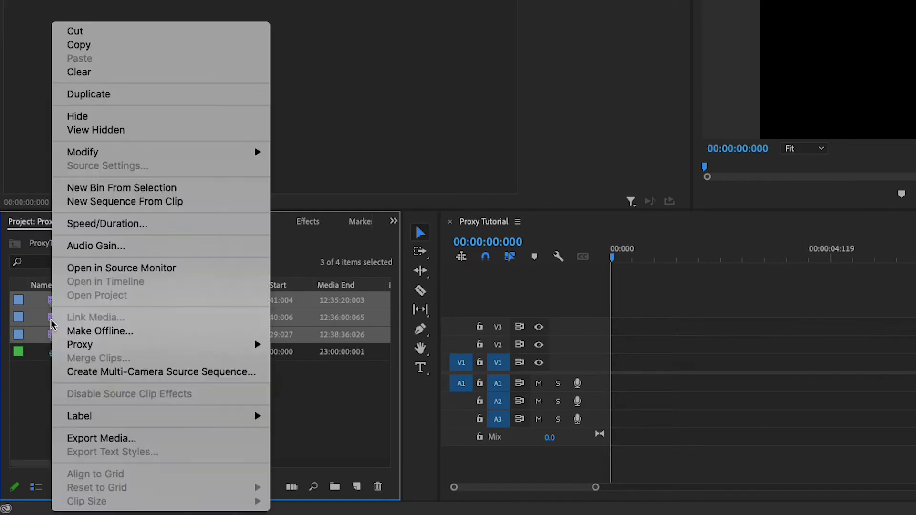
pyautogui.moveTo(122, 345)
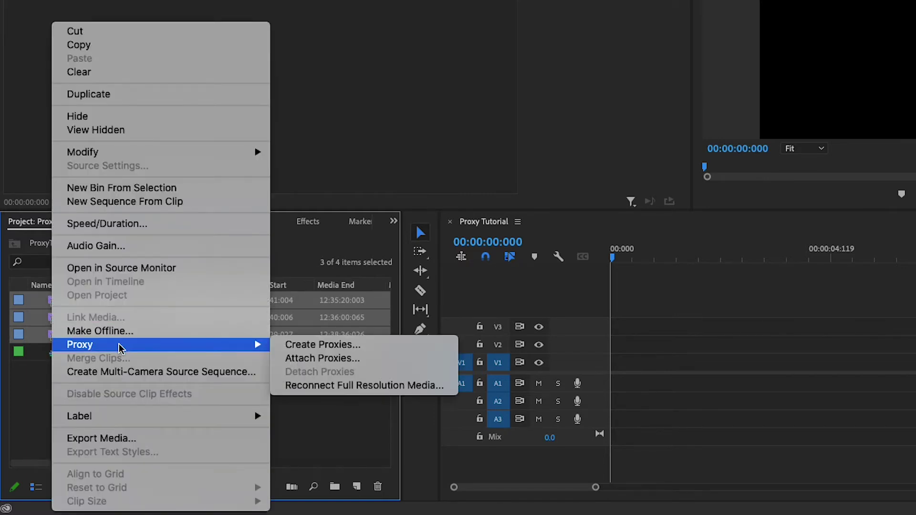
pyautogui.click(297, 347)
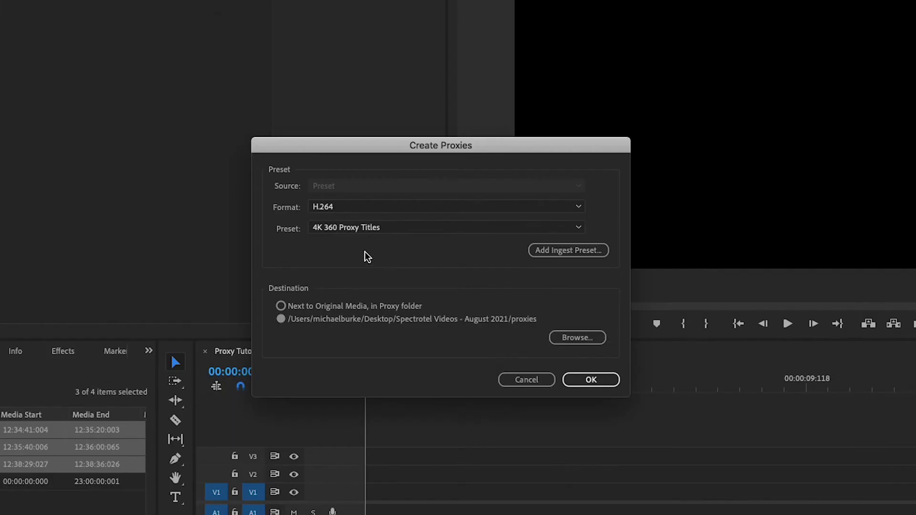
pyautogui.click(652, 99)
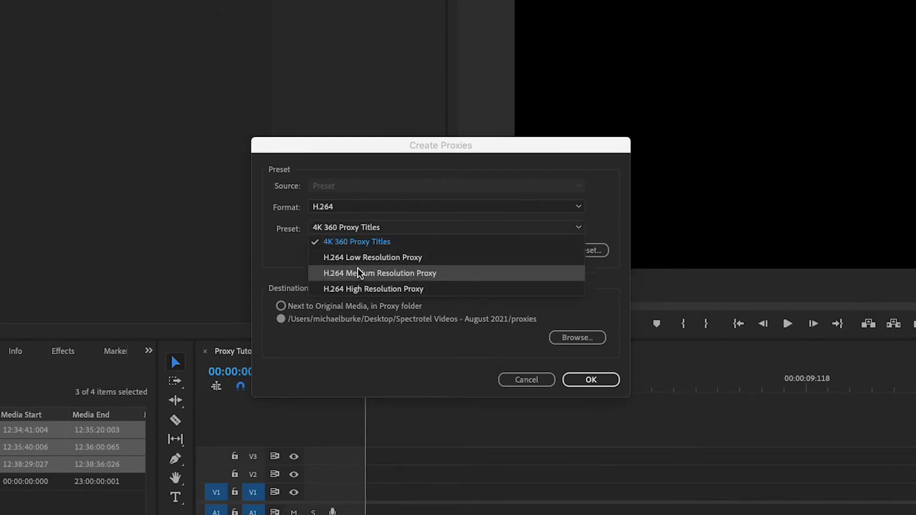
pyautogui.click(287, 258)
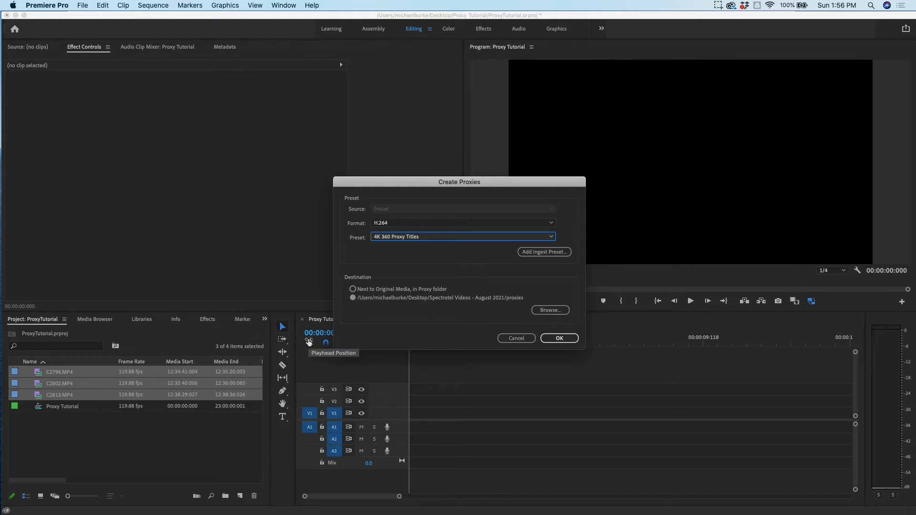
pyautogui.click(521, 339)
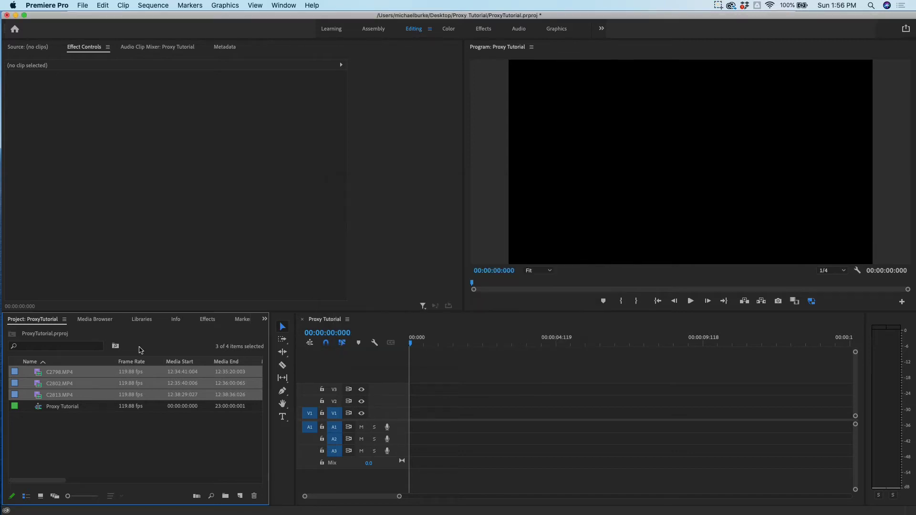
# Step: Switch to Media Encoder and create a new encoding preset from the Preset Browser's + menu
pyautogui.click(114, 441)
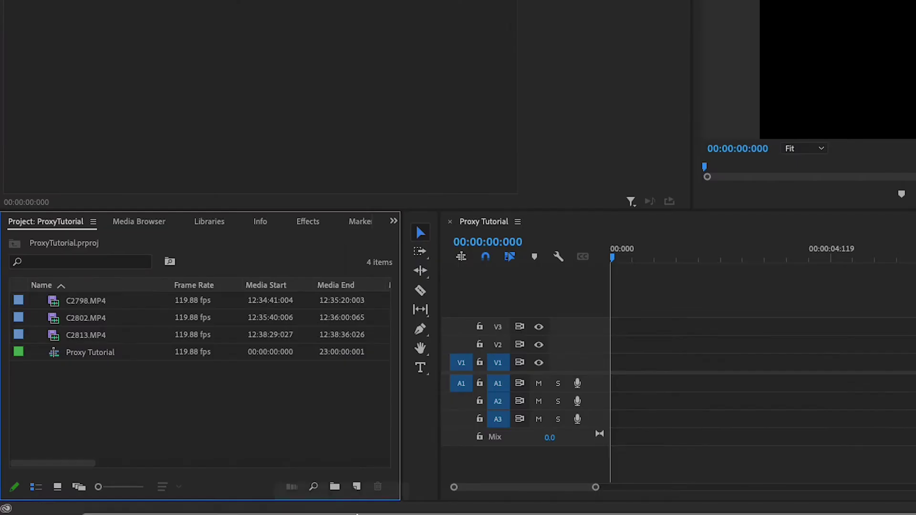
pyautogui.moveTo(321, 512)
pyautogui.click(488, 505)
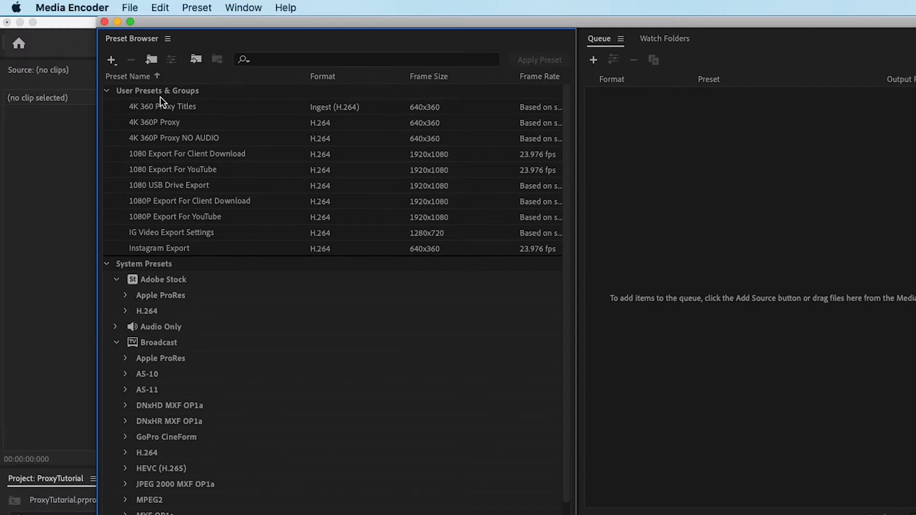
pyautogui.click(110, 61)
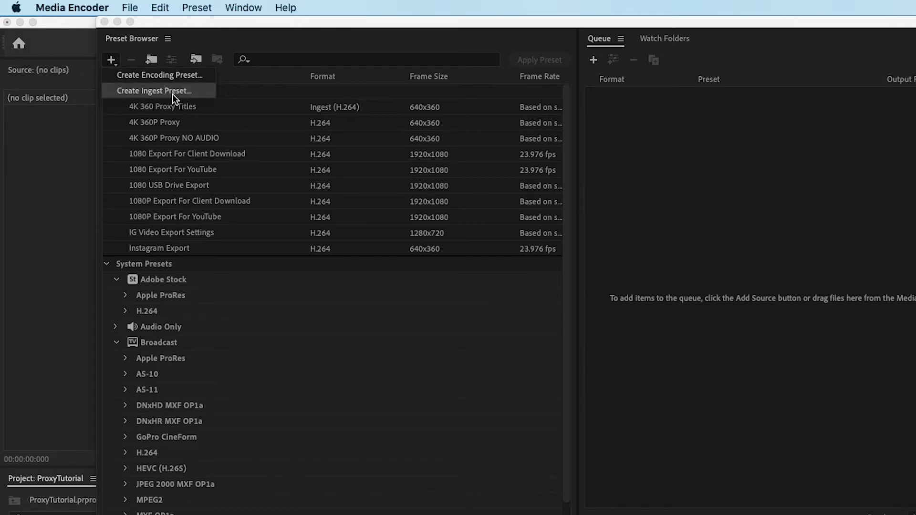
pyautogui.click(138, 75)
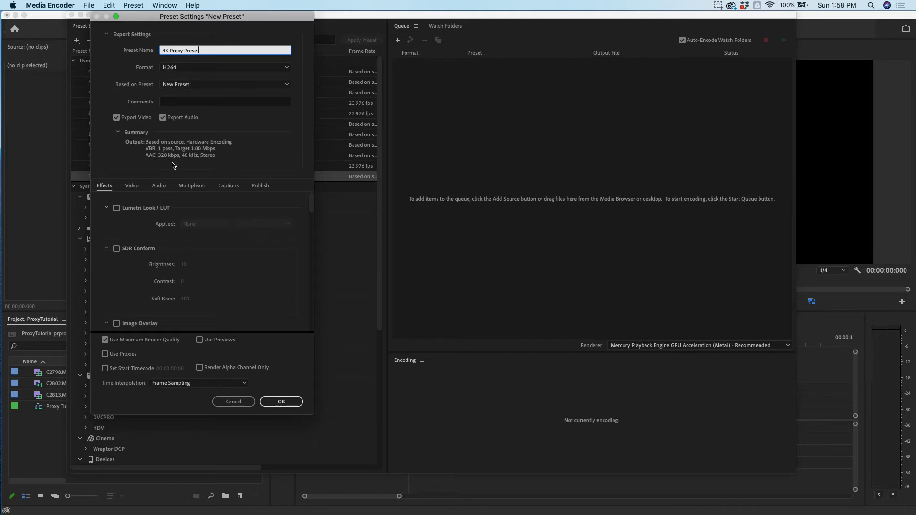
# Step: Give the preset a 640×360 video frame and a 1 Mbps target bitrate
pyautogui.click(132, 186)
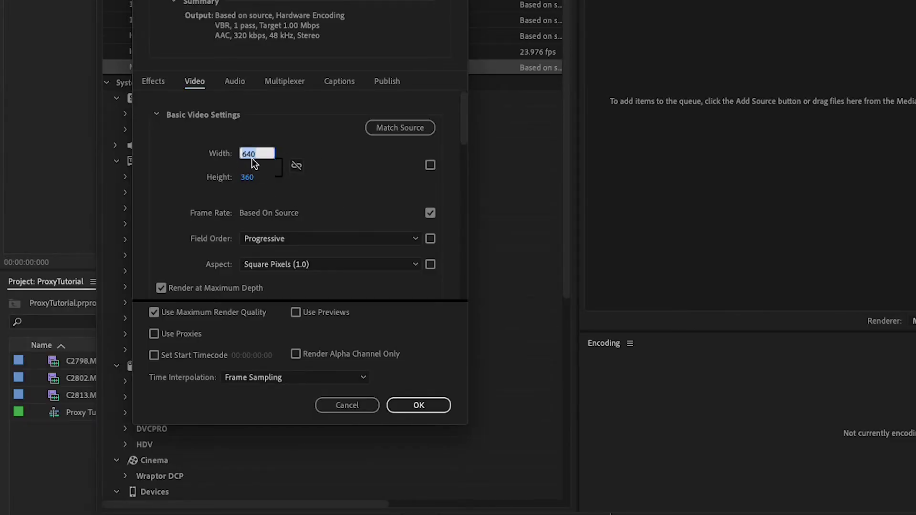
pyautogui.click(248, 177)
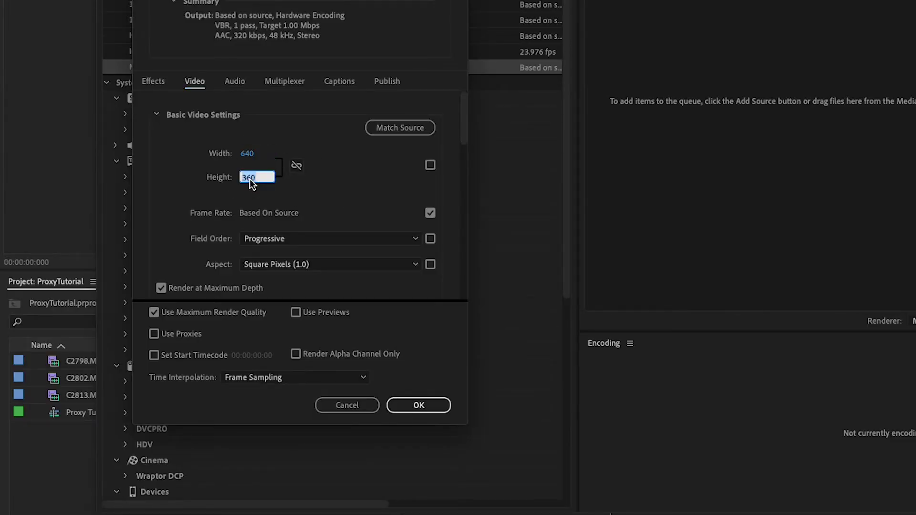
pyautogui.click(283, 146)
pyautogui.scroll(-5, 379, 224)
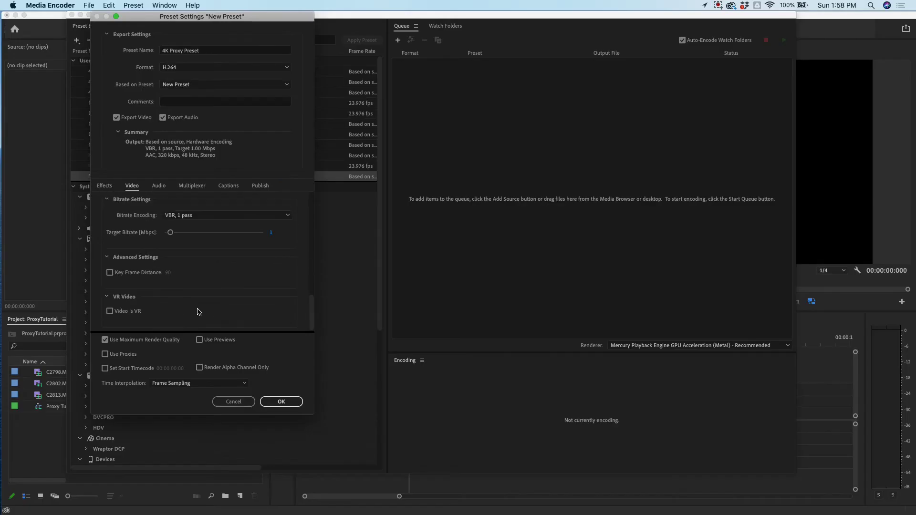
pyautogui.scroll(1, 200, 312)
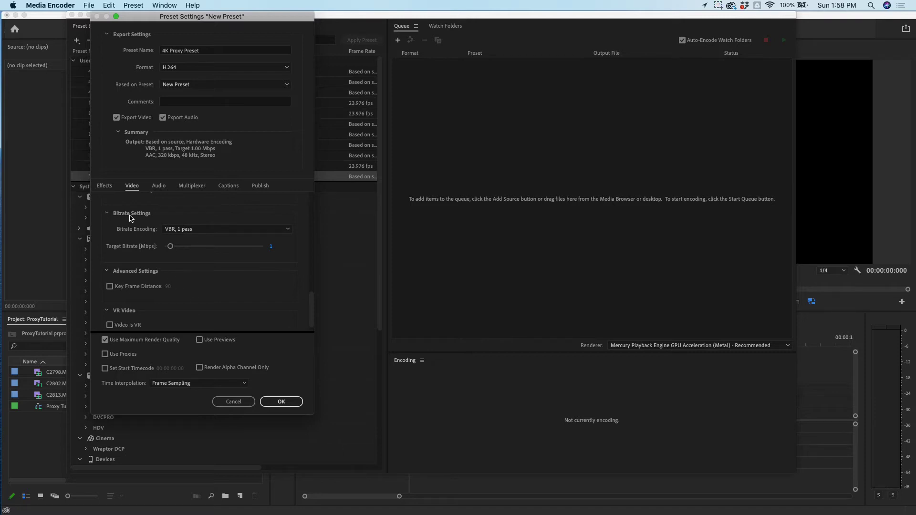
pyautogui.moveTo(170, 246); pyautogui.dragTo(169, 246)
pyautogui.click(274, 246)
pyautogui.press('Return')
pyautogui.scroll(-1, 278, 307)
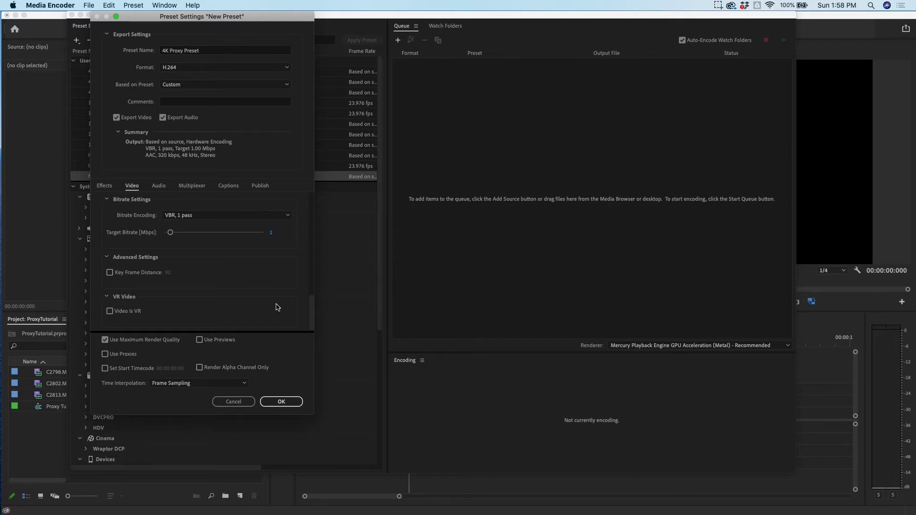
pyautogui.scroll(5, 278, 307)
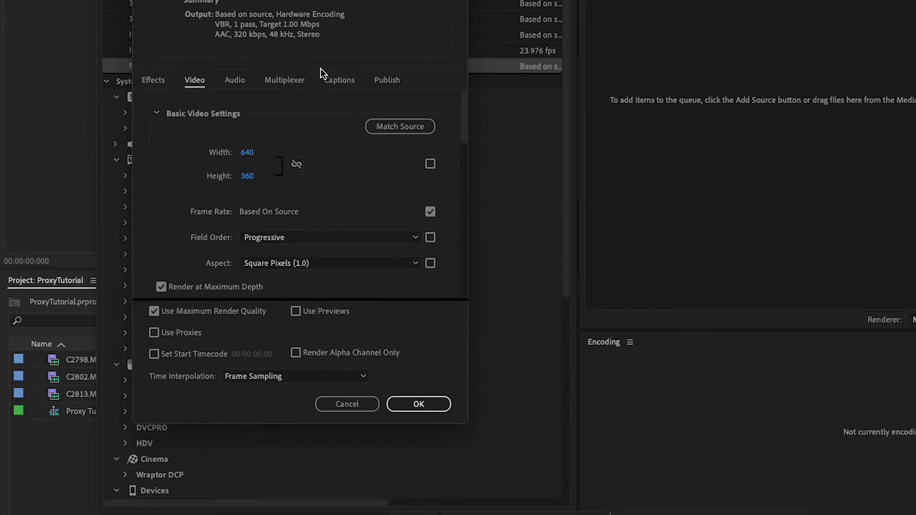
# Step: Enable Name Overlay in the preset's Effects settings
pyautogui.click(148, 77)
pyautogui.scroll(-5, 317, 169)
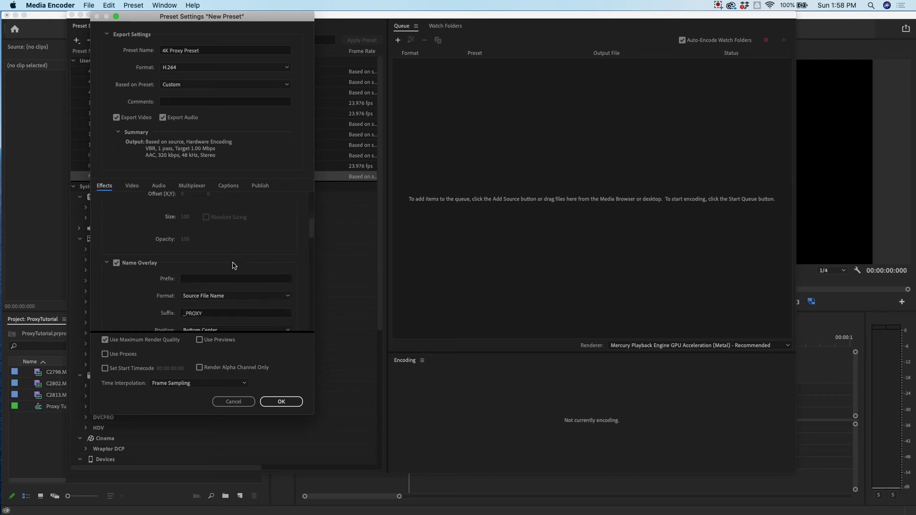
pyautogui.scroll(-4, 234, 266)
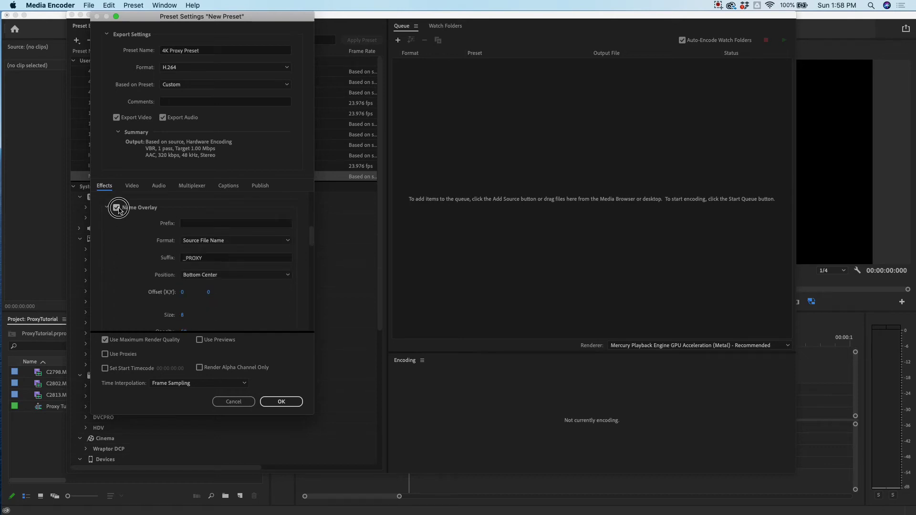
pyautogui.click(116, 208)
pyautogui.click(116, 208)
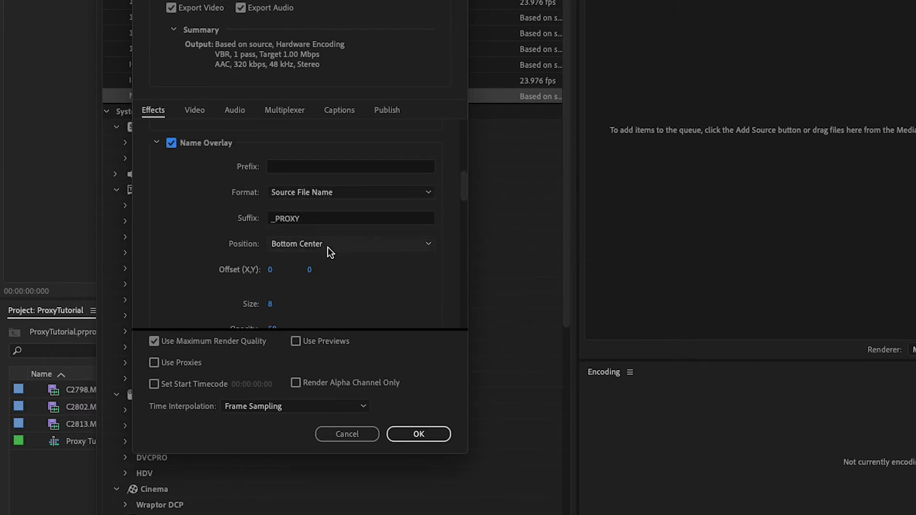
# Step: Review the overlay settings (source file name, _PROXY, bottom center) and save the 4K Proxy Preset
pyautogui.scroll(-3, 361, 271)
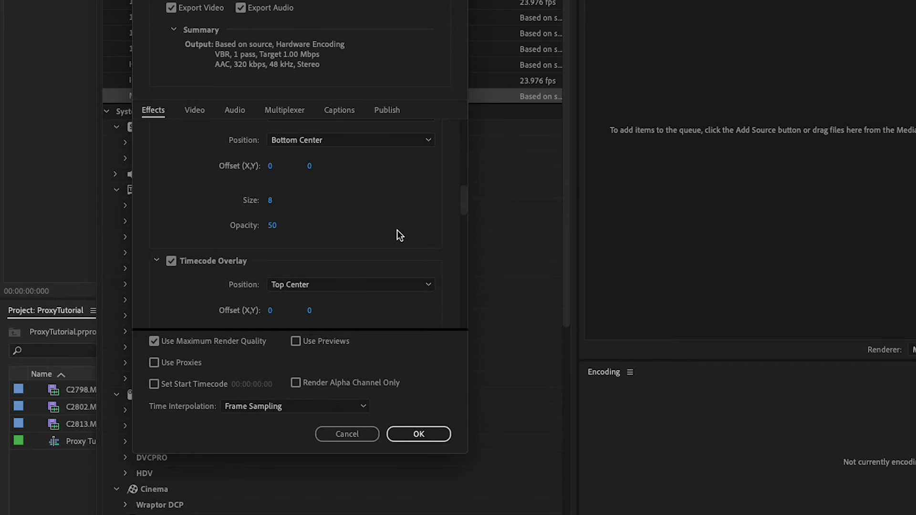
pyautogui.scroll(-1, 386, 224)
pyautogui.scroll(-2, 386, 224)
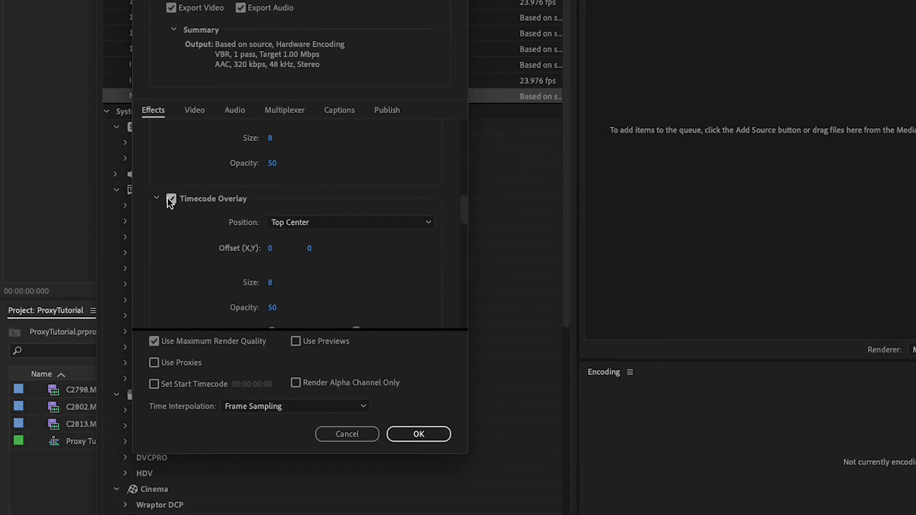
pyautogui.scroll(-2, 190, 238)
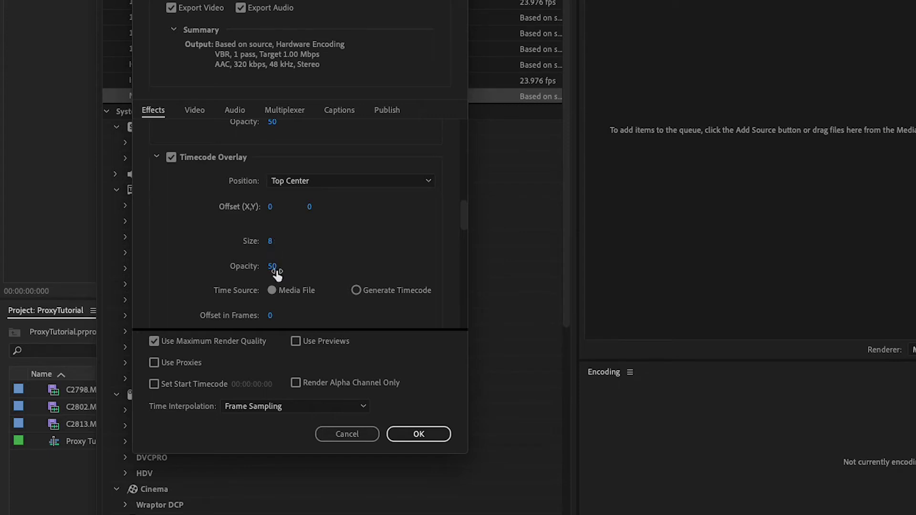
pyautogui.scroll(-3, 316, 266)
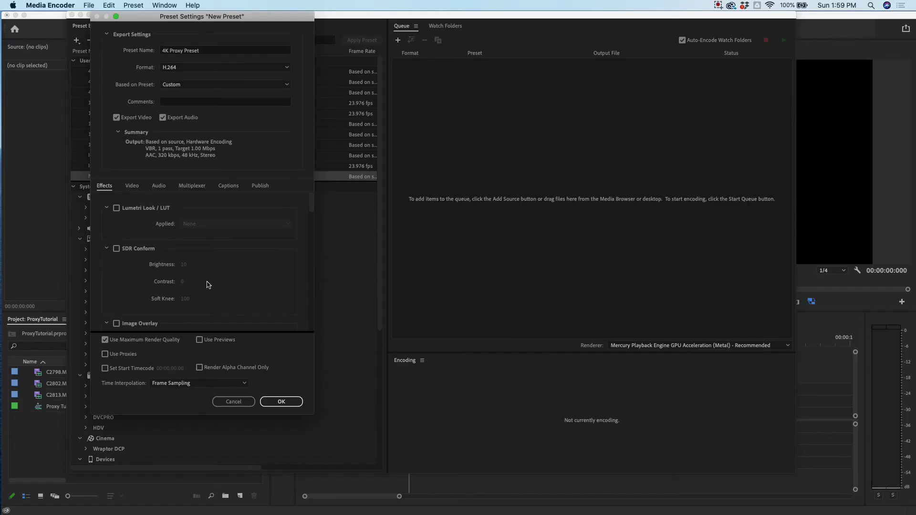
pyautogui.scroll(-5, 309, 259)
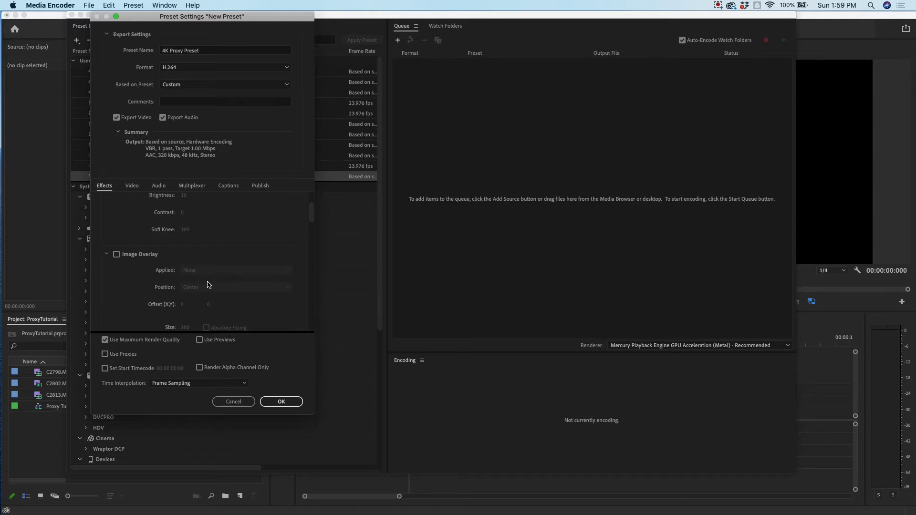
pyautogui.scroll(-6, 207, 284)
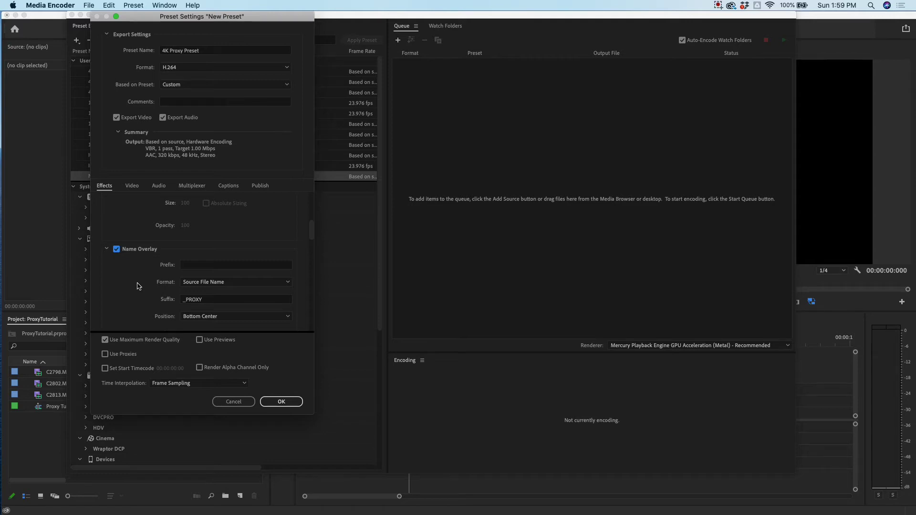
pyautogui.click(277, 406)
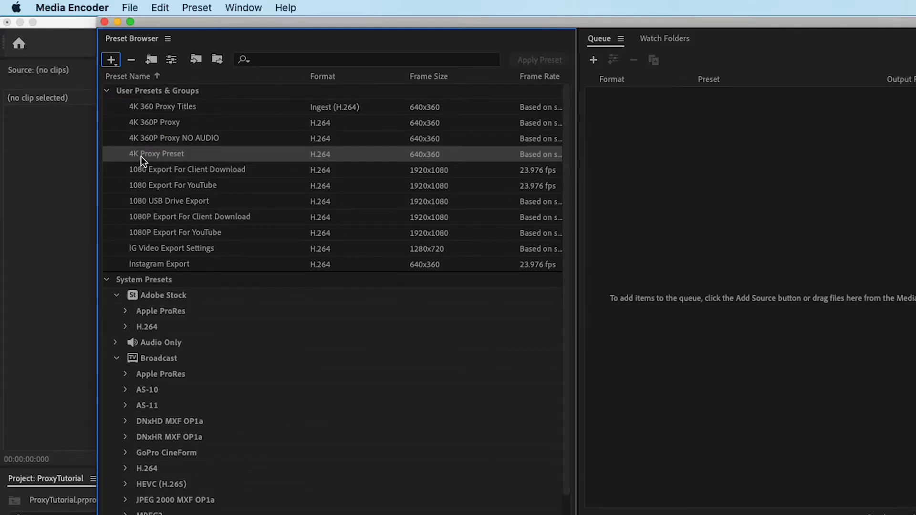
# Step: Create a '4K Proxy Preset' ingest preset that transcodes using the 4K Proxy Preset H.264 preset
pyautogui.moveTo(175, 157)
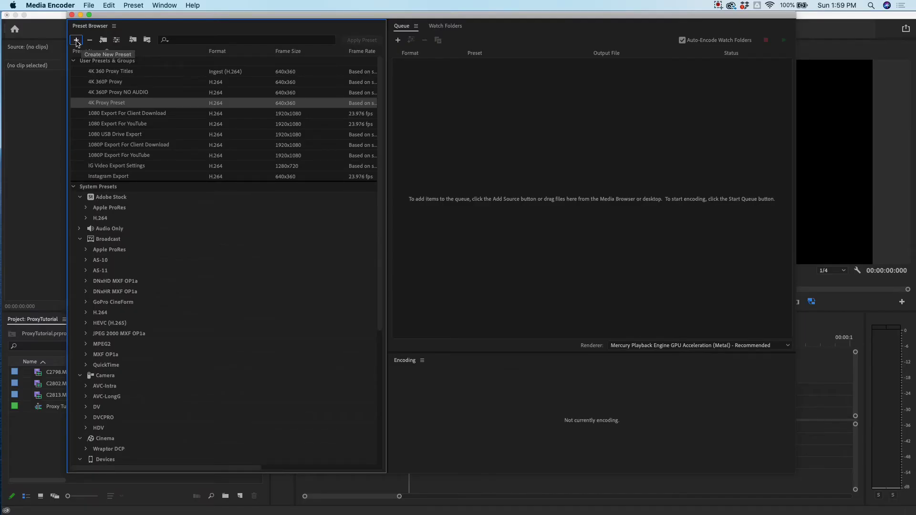
pyautogui.click(76, 40)
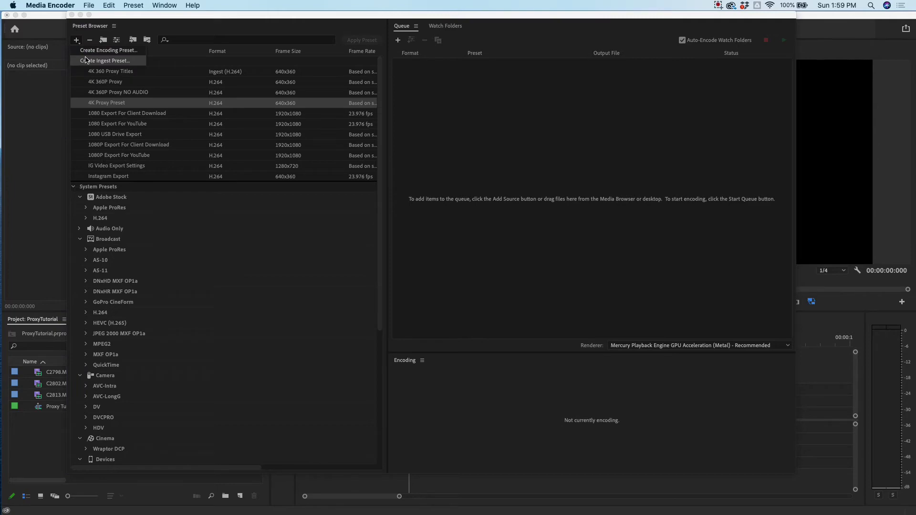
pyautogui.click(85, 60)
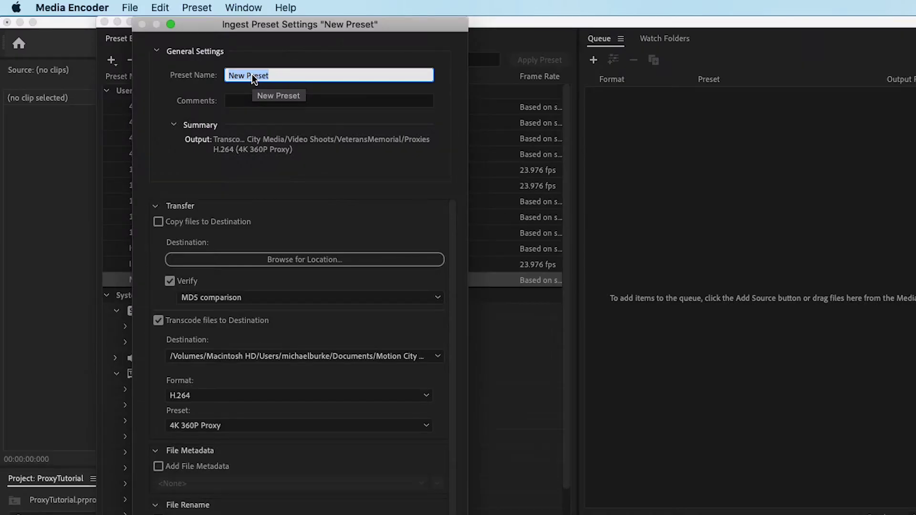
pyautogui.write('4K Proxy Preset')
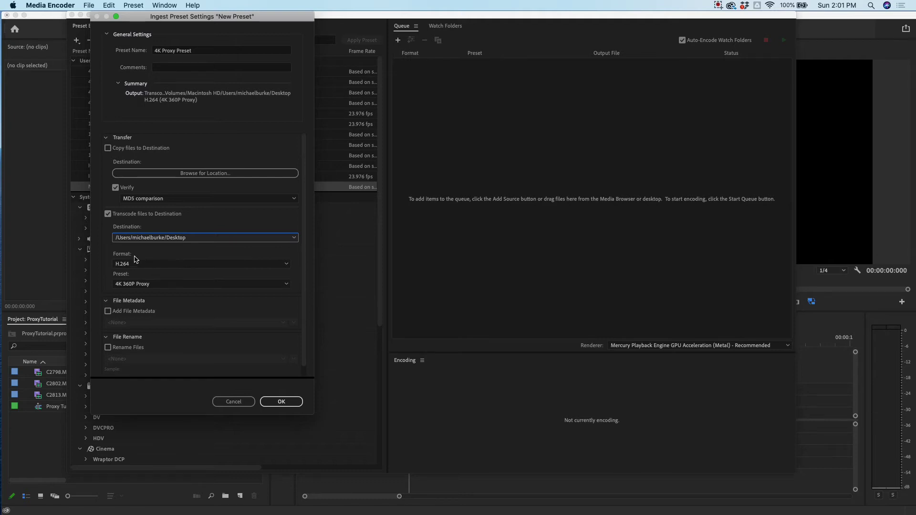
pyautogui.click(184, 286)
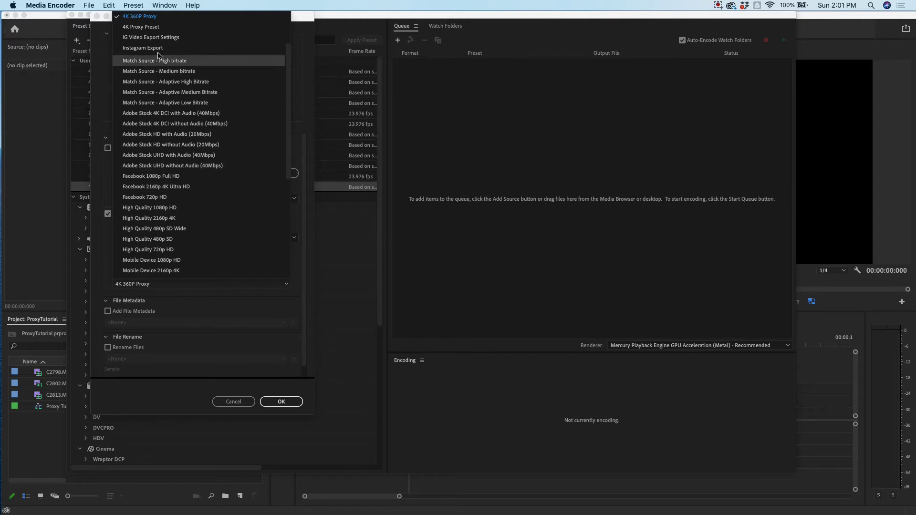
pyautogui.click(142, 28)
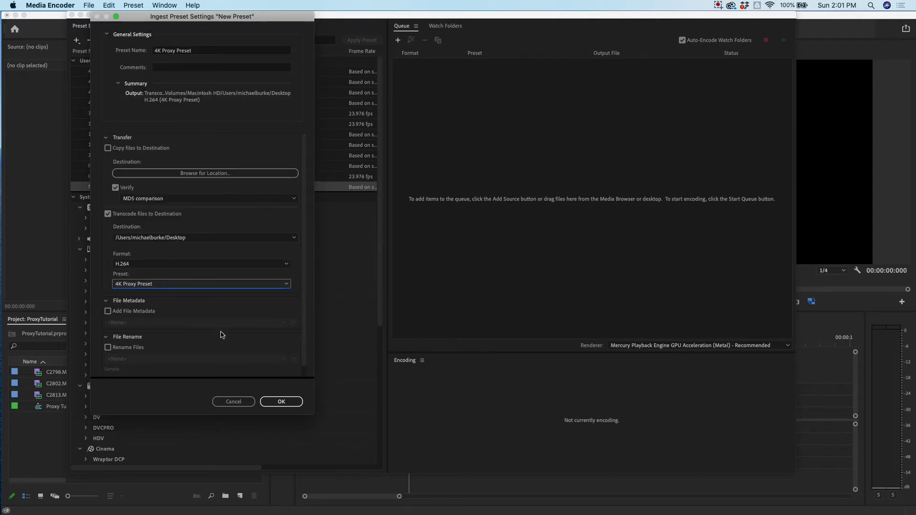
pyautogui.click(272, 402)
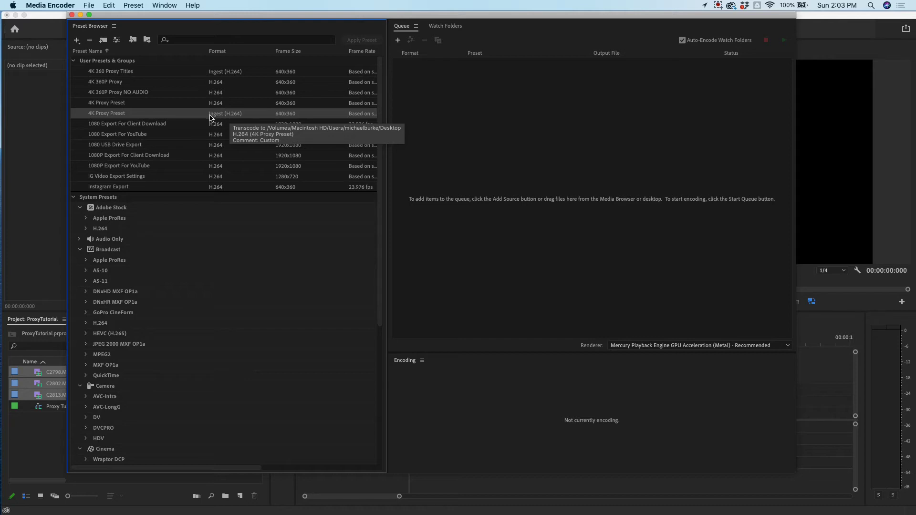
# Step: Export 4K Proxy Preset as an .epr file into a new Documents/Premiere Presets folder
pyautogui.click(147, 40)
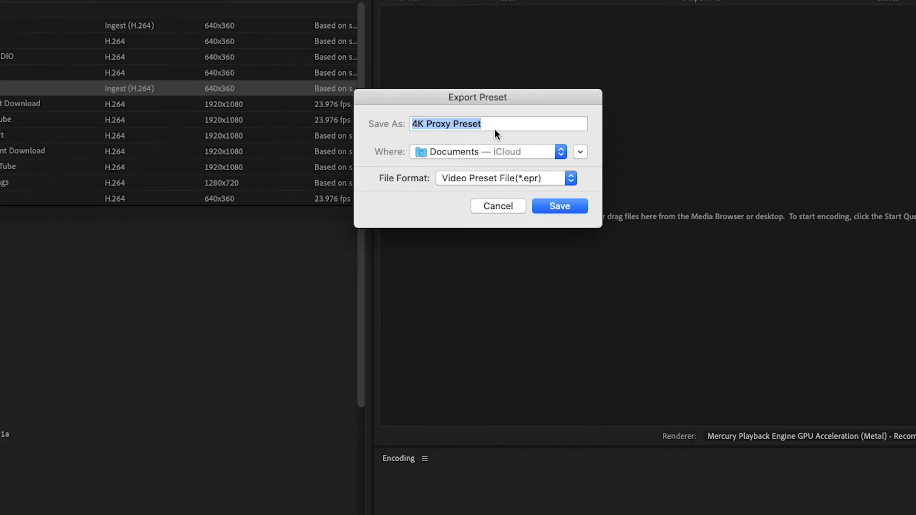
pyautogui.click(549, 152)
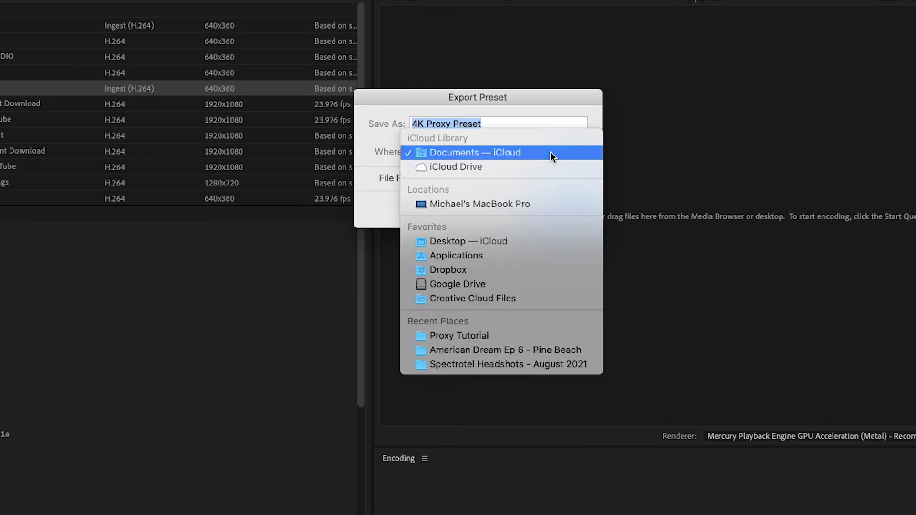
pyautogui.click(482, 152)
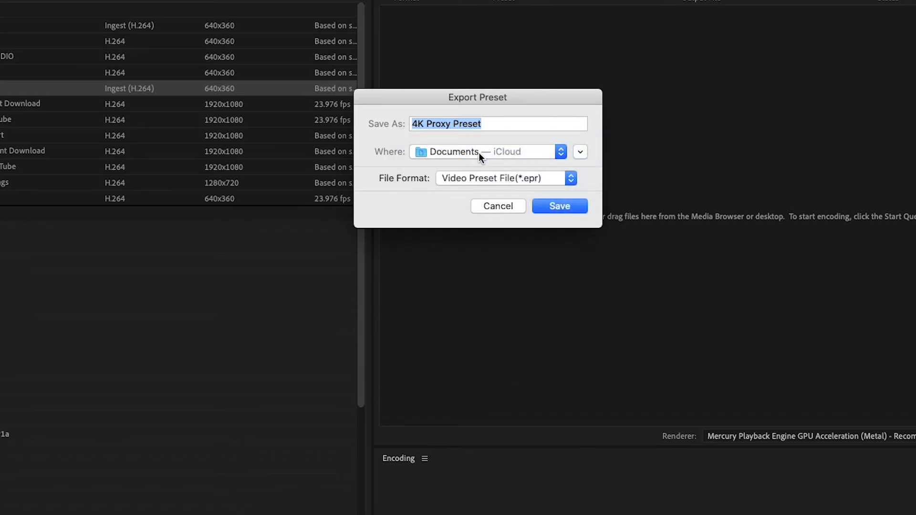
pyautogui.click(580, 152)
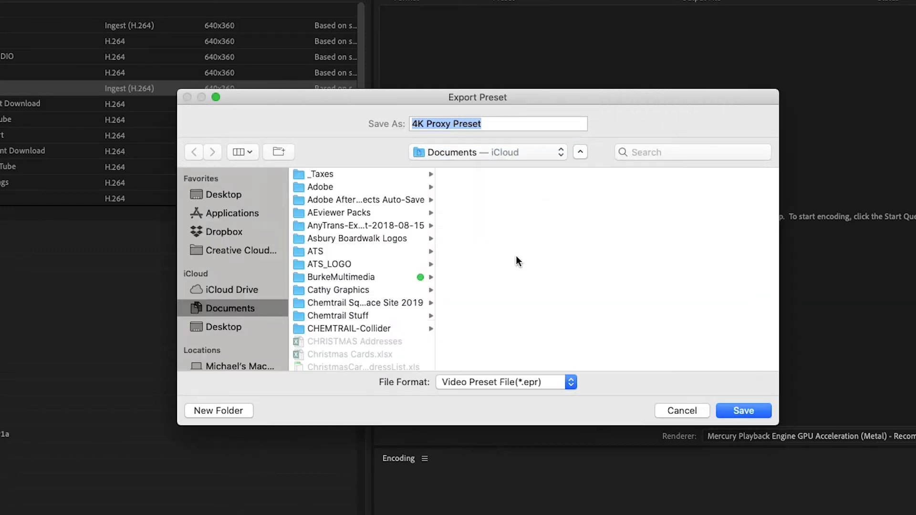
pyautogui.click(212, 405)
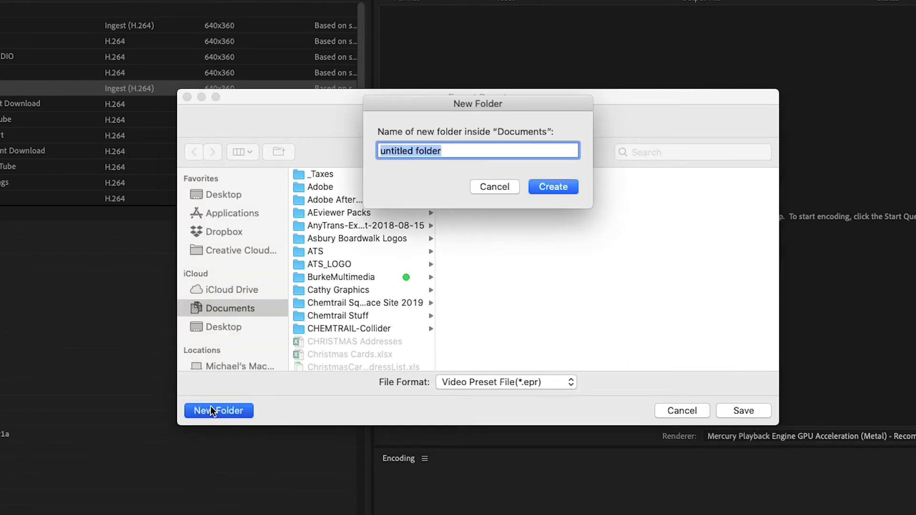
pyautogui.write('Premiere ')
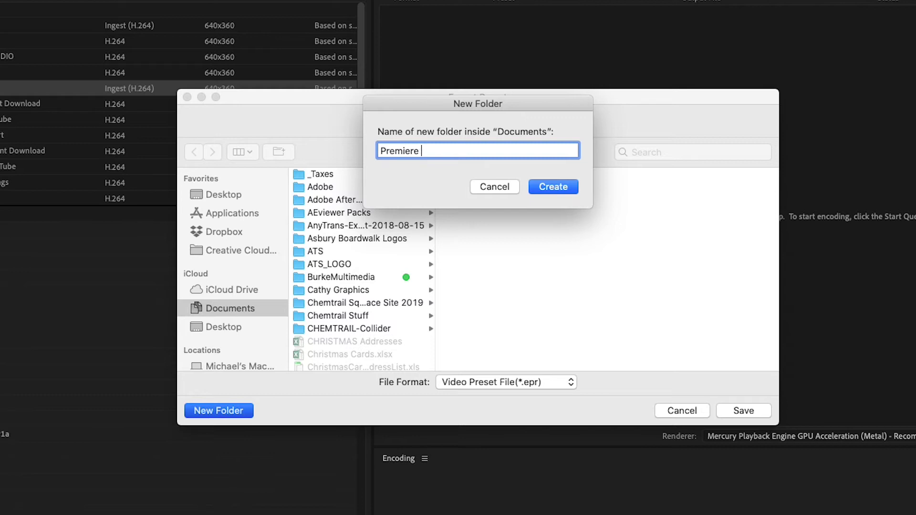
pyautogui.write('Presets')
pyautogui.click(550, 193)
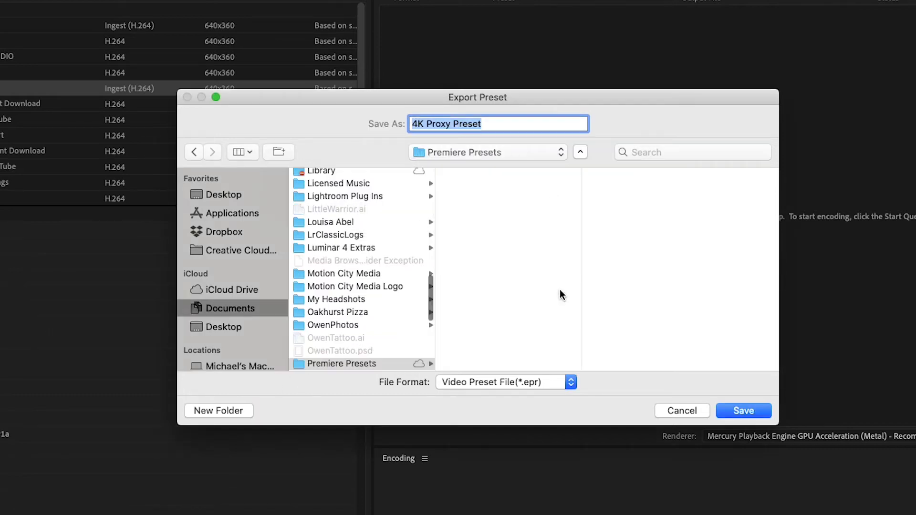
pyautogui.click(741, 411)
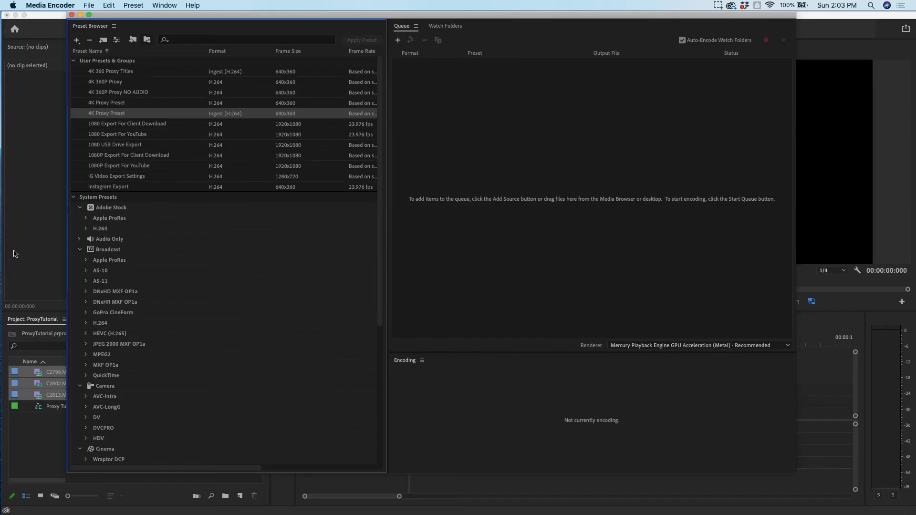
# Step: Back in Premiere Pro, bring up Create Proxies for the three clips and review the presets
pyautogui.click(14, 253)
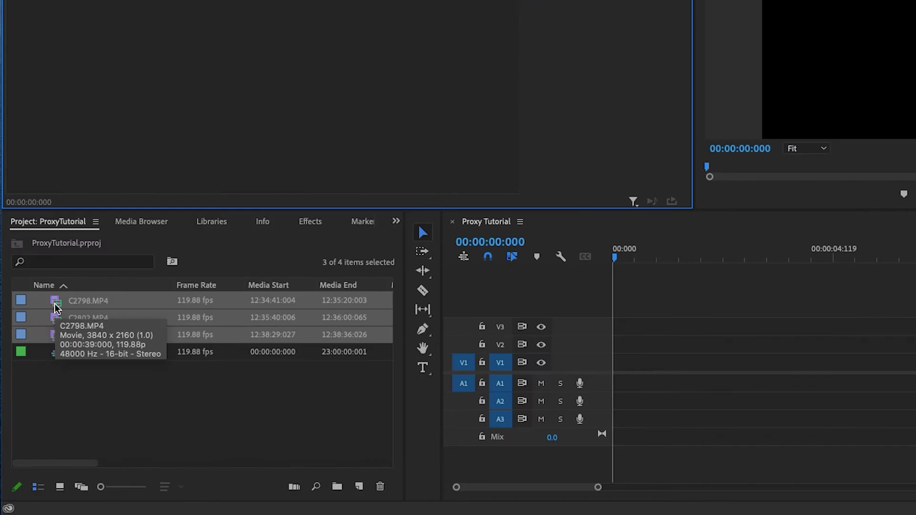
pyautogui.rightClick(41, 380)
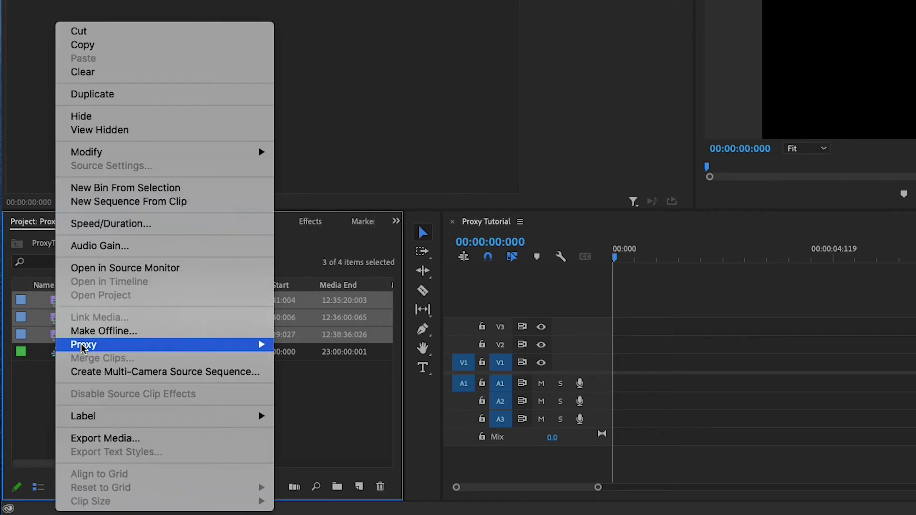
pyautogui.moveTo(86, 346)
pyautogui.click(324, 345)
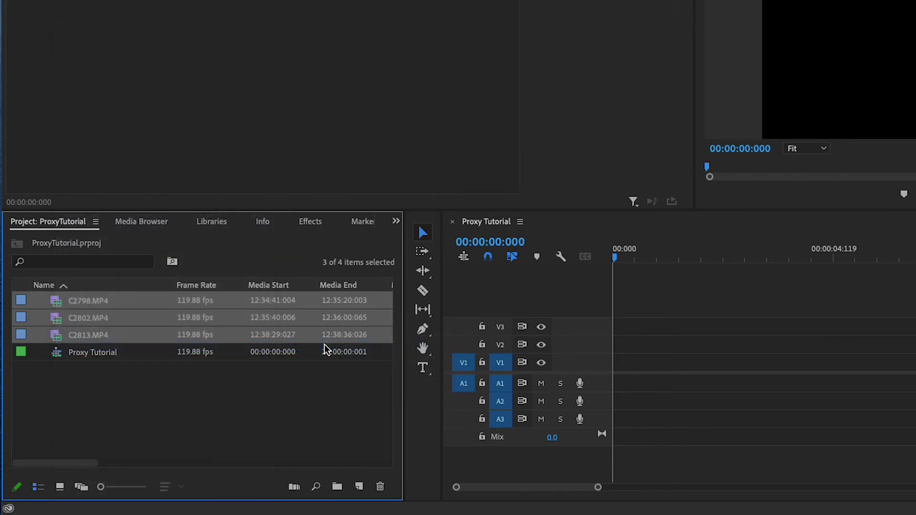
pyautogui.click(541, 232)
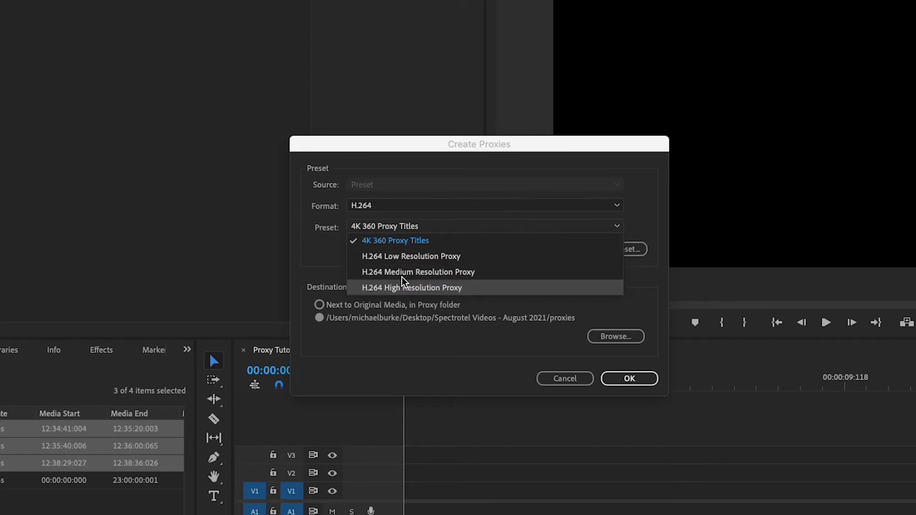
pyautogui.click(329, 255)
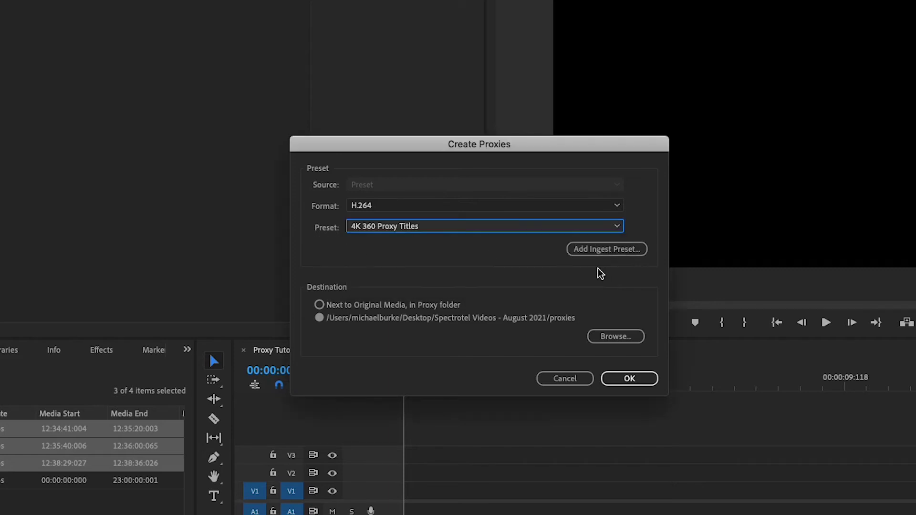
# Step: Add Documents/Premiere Presets/4K Proxy Preset.epr as an ingest preset, confirm it's listed, then cancel
pyautogui.click(604, 249)
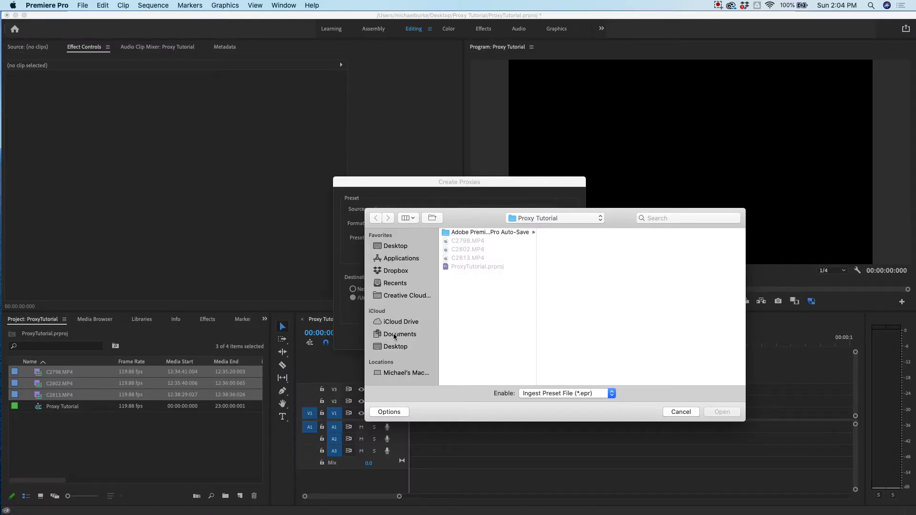
pyautogui.click(390, 372)
pyautogui.scroll(-10, 477, 326)
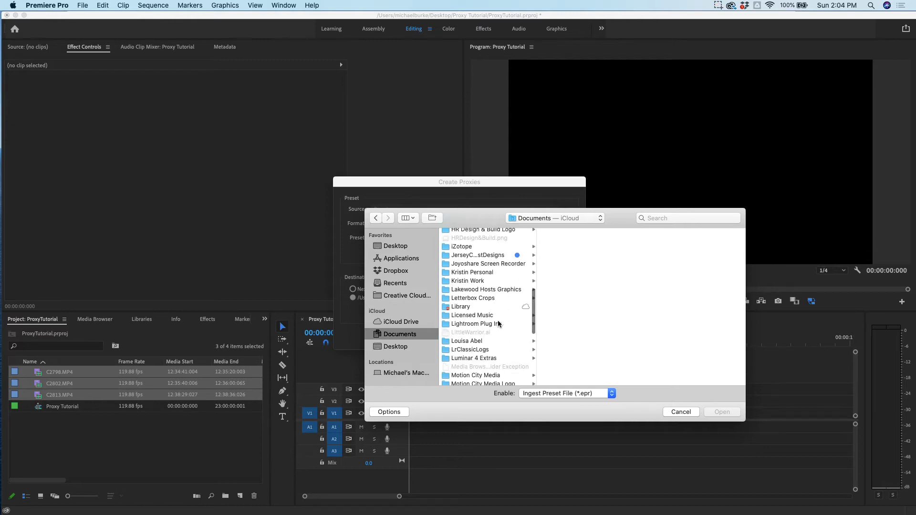
pyautogui.scroll(-4, 498, 324)
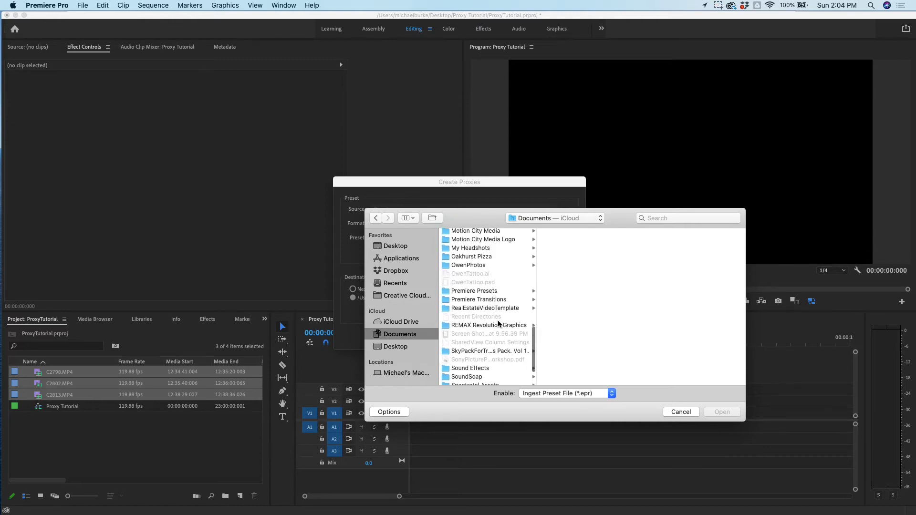
pyautogui.click(484, 291)
pyautogui.click(572, 233)
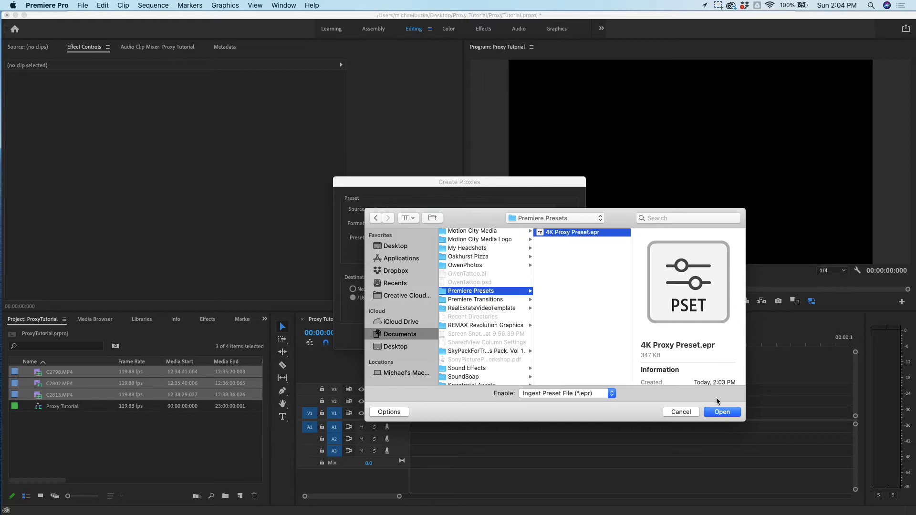
pyautogui.click(722, 412)
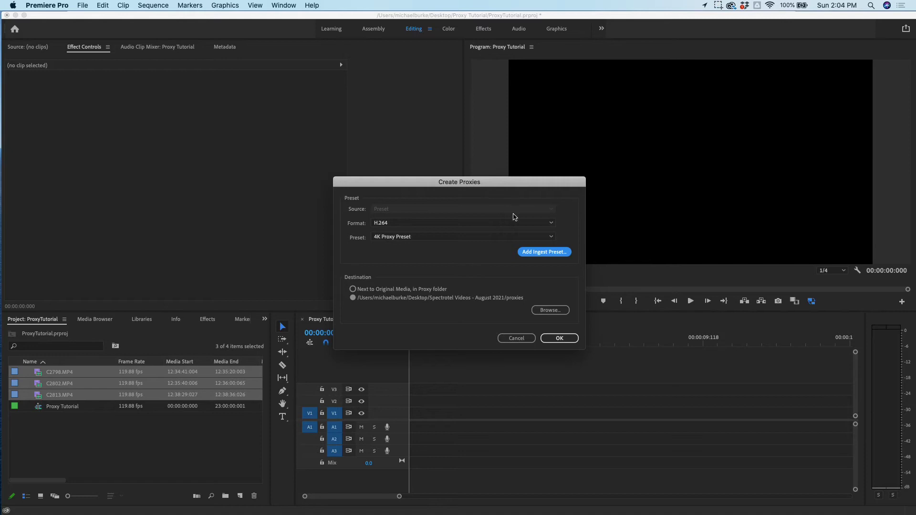
pyautogui.click(490, 238)
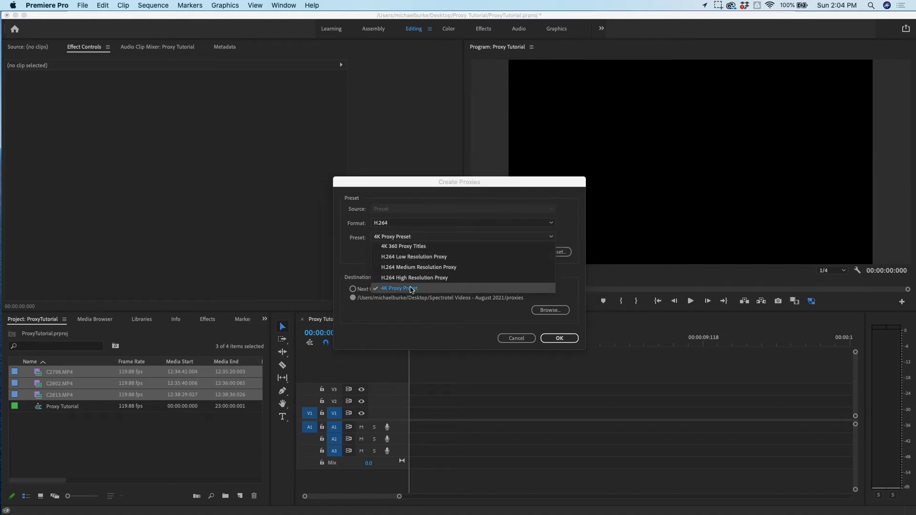
pyautogui.click(353, 257)
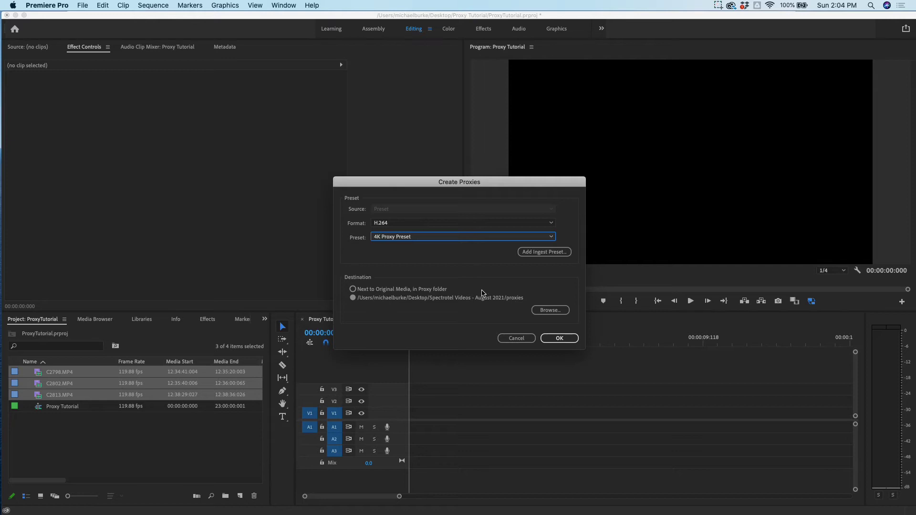
pyautogui.click(511, 337)
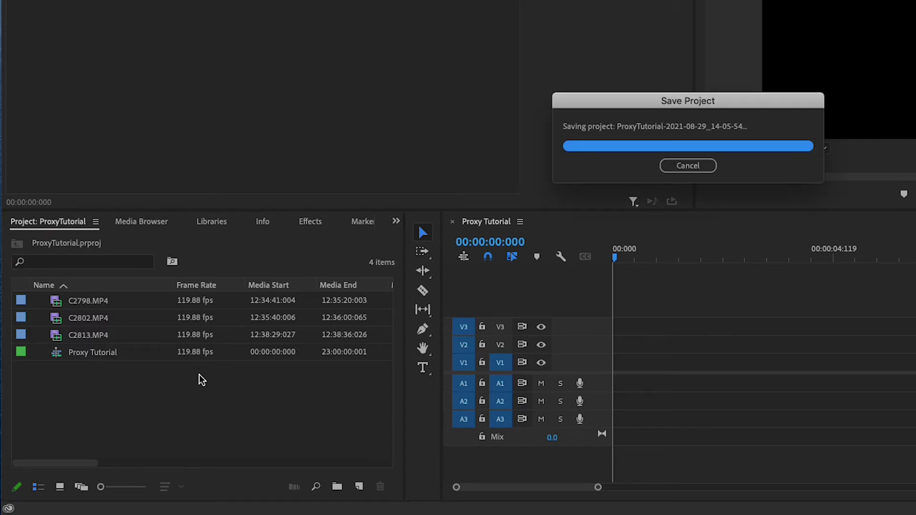
# Step: Select the Proxy Tutorial sequence and bring up its Sequence Settings
pyautogui.click(195, 315)
pyautogui.click(204, 335)
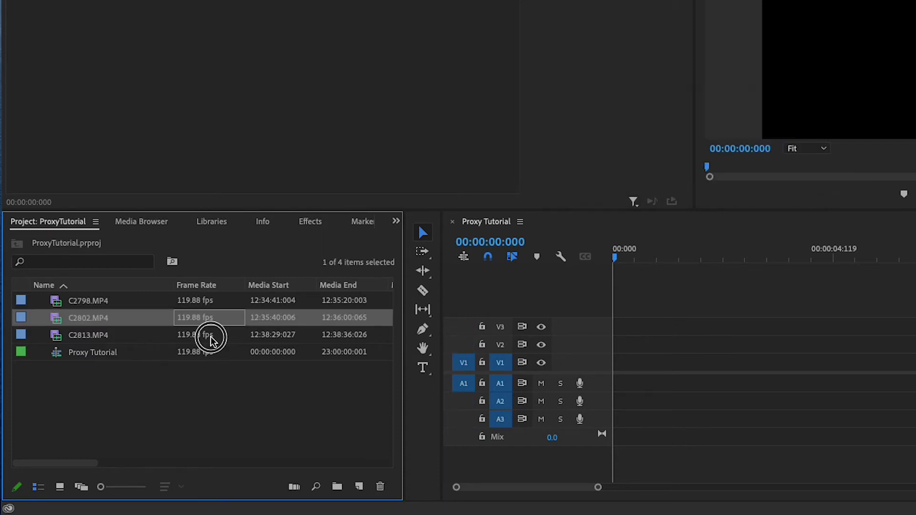
pyautogui.click(206, 303)
pyautogui.click(58, 357)
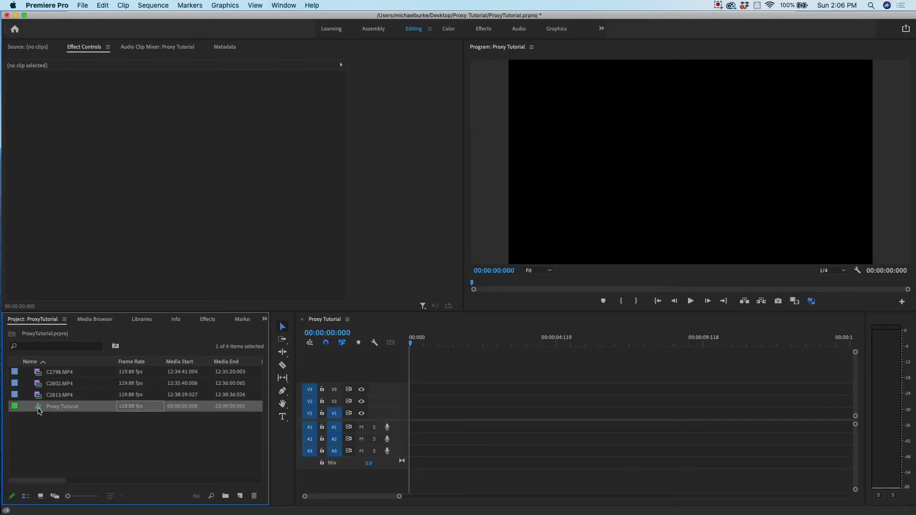
pyautogui.rightClick(39, 410)
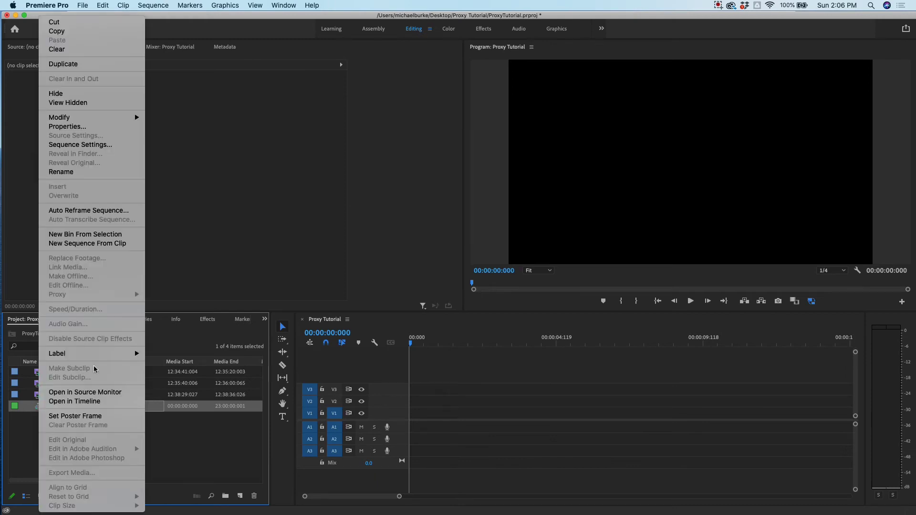
pyautogui.click(107, 145)
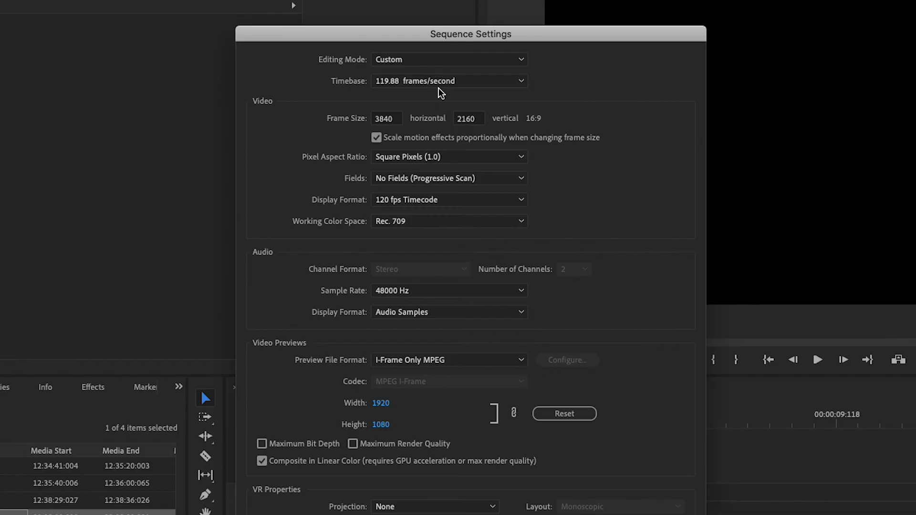
# Step: Set the sequence timebase to 23.976 fps and frame size to 1920×1080
pyautogui.click(438, 87)
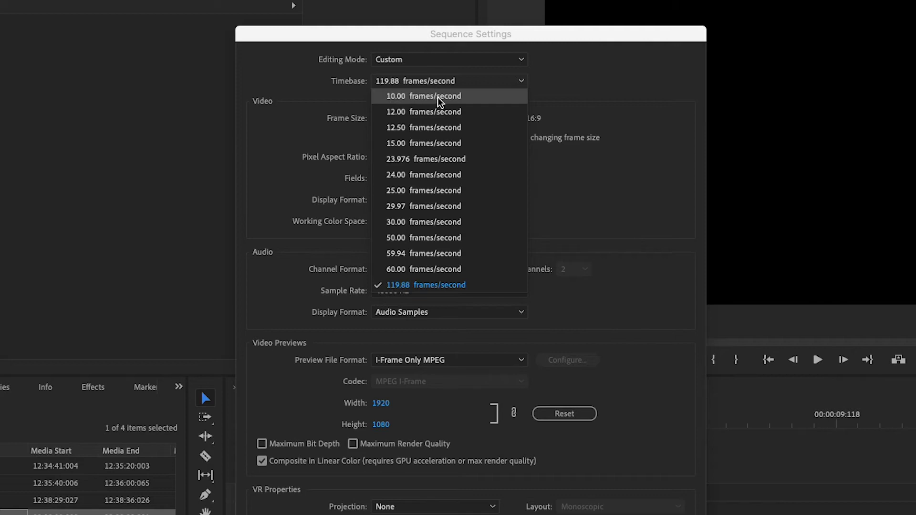
pyautogui.click(434, 156)
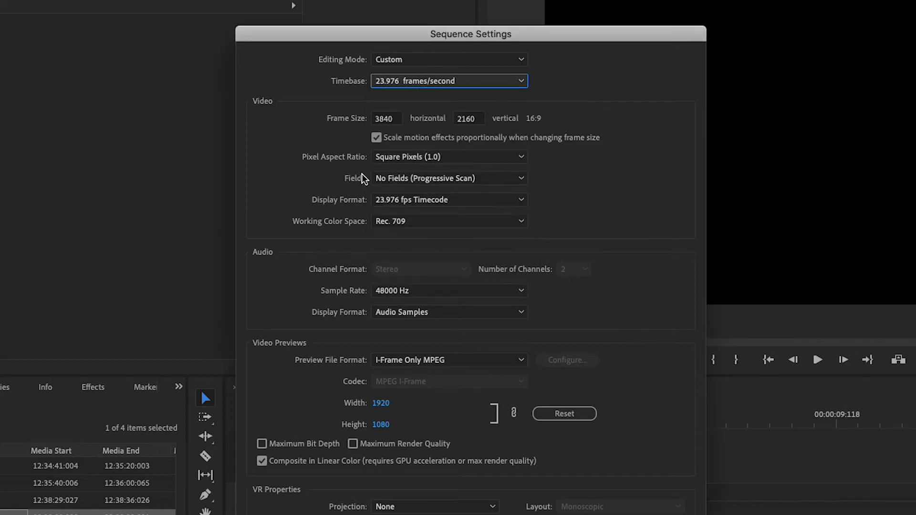
pyautogui.click(382, 119)
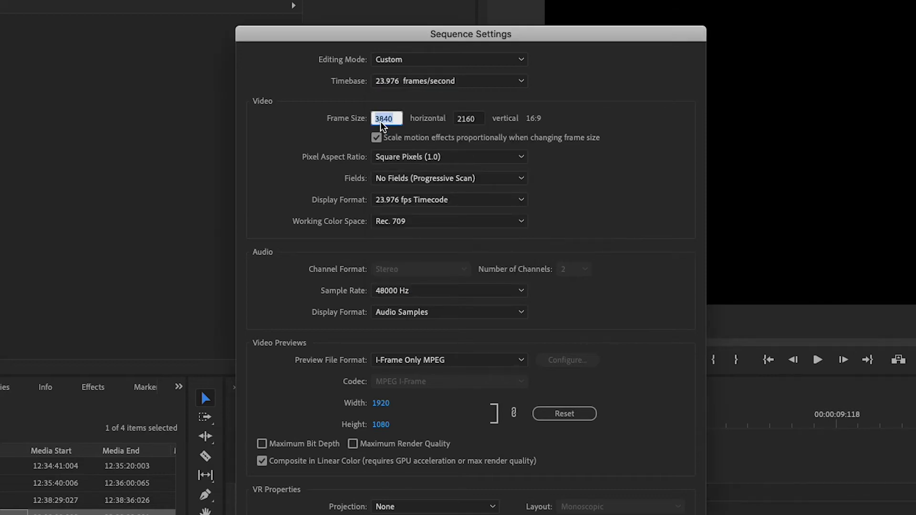
pyautogui.write('1920')
pyautogui.press('Tab')
pyautogui.write('1')
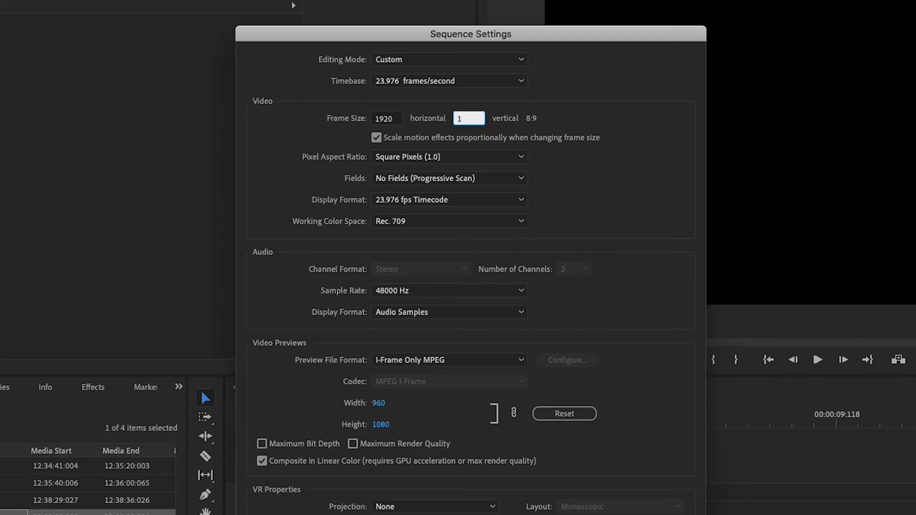
pyautogui.write('080')
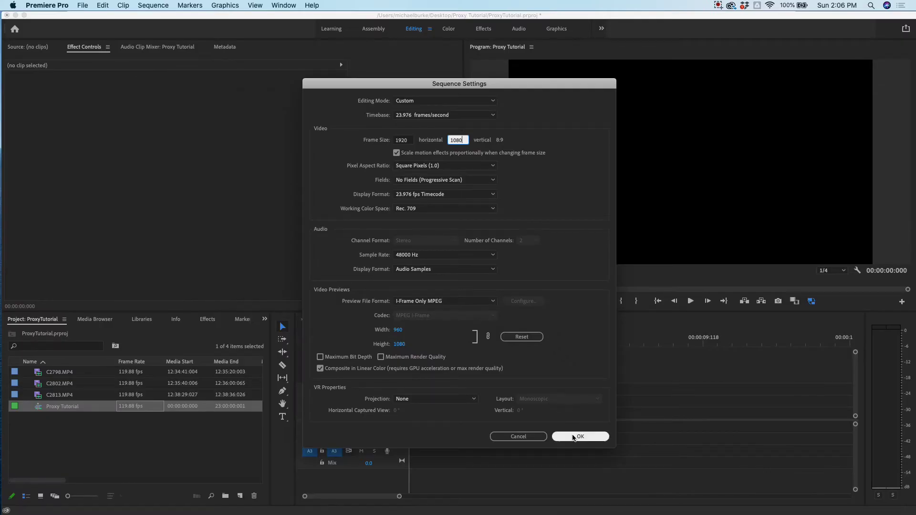
pyautogui.click(574, 437)
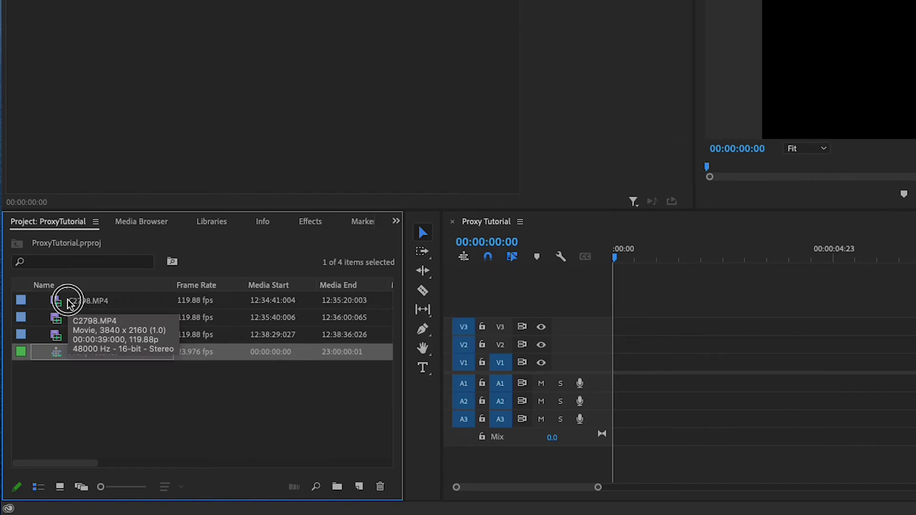
# Step: Interpret clips C2798, C2802 and C2813 at an assumed 23.976 fps frame rate
pyautogui.click(69, 304)
pyautogui.keyDown('shift'); pyautogui.click(58, 335); pyautogui.keyUp('shift')
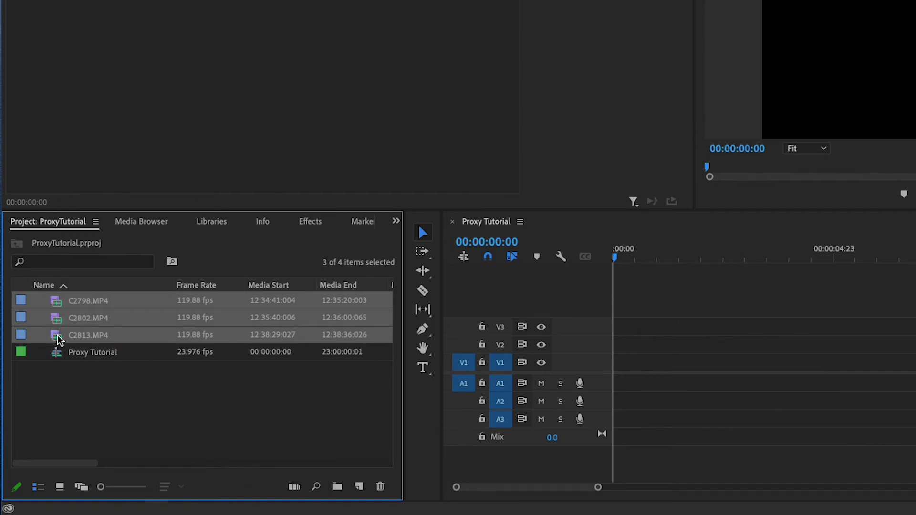
pyautogui.rightClick(60, 307)
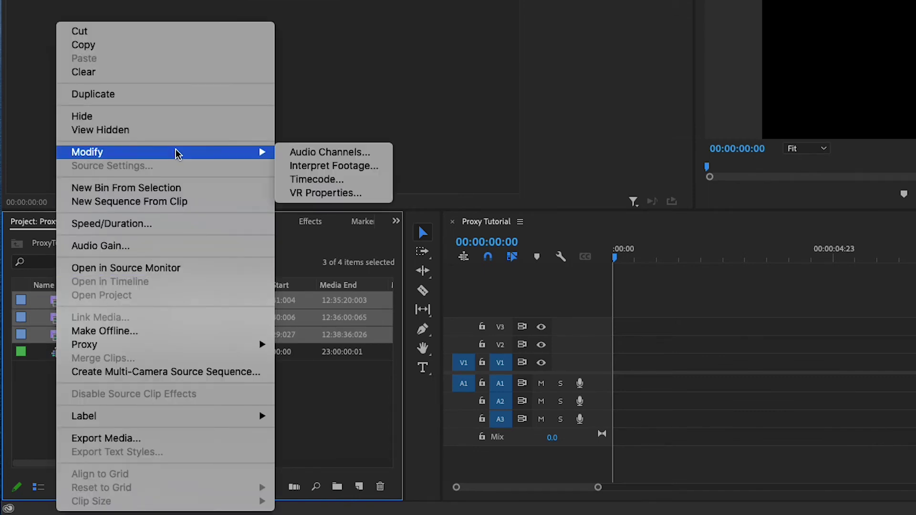
pyautogui.click(302, 166)
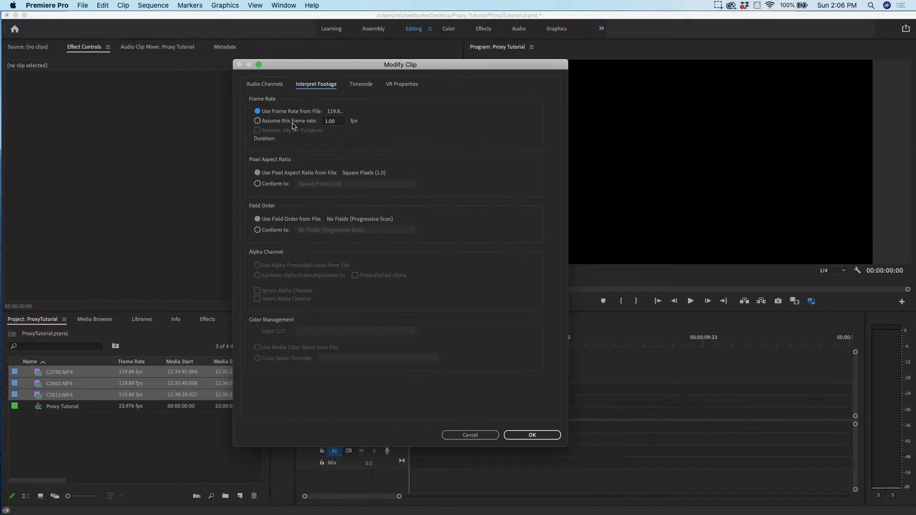
pyautogui.click(292, 122)
pyautogui.write('23')
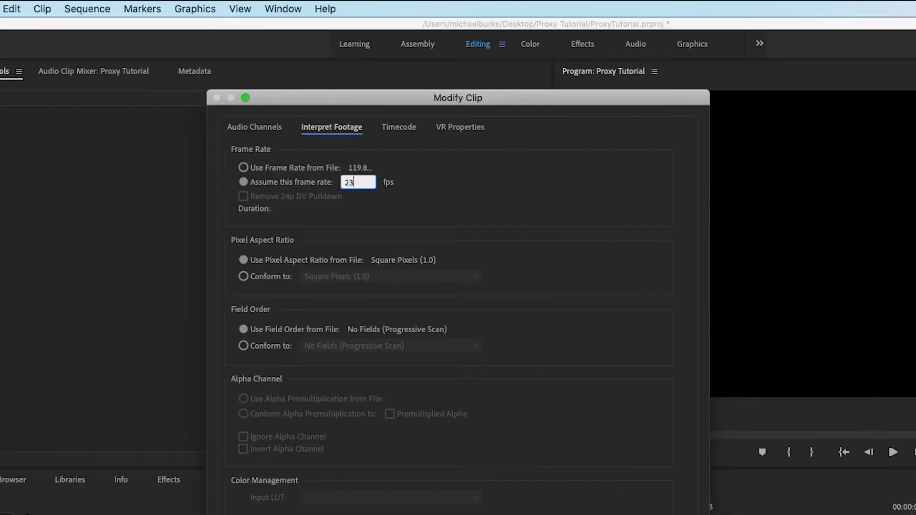
pyautogui.write('.976')
pyautogui.click(529, 432)
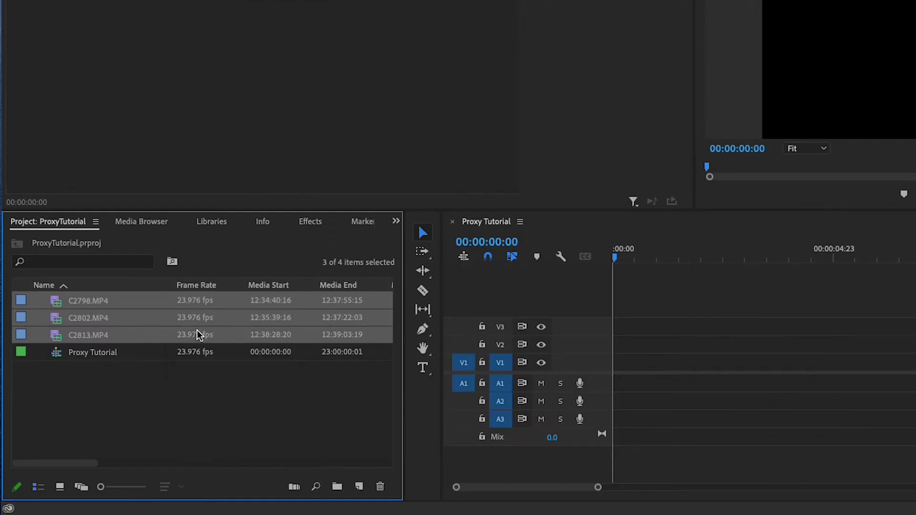
pyautogui.click(139, 403)
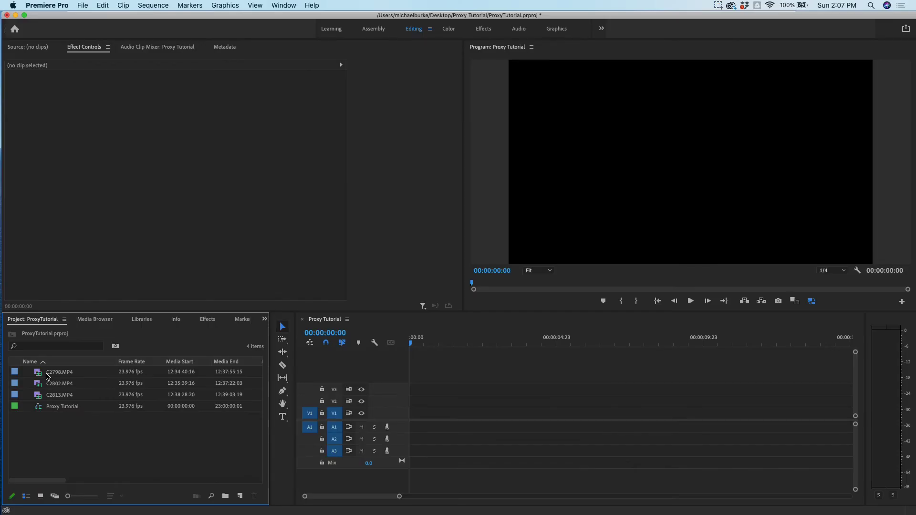
pyautogui.click(56, 303)
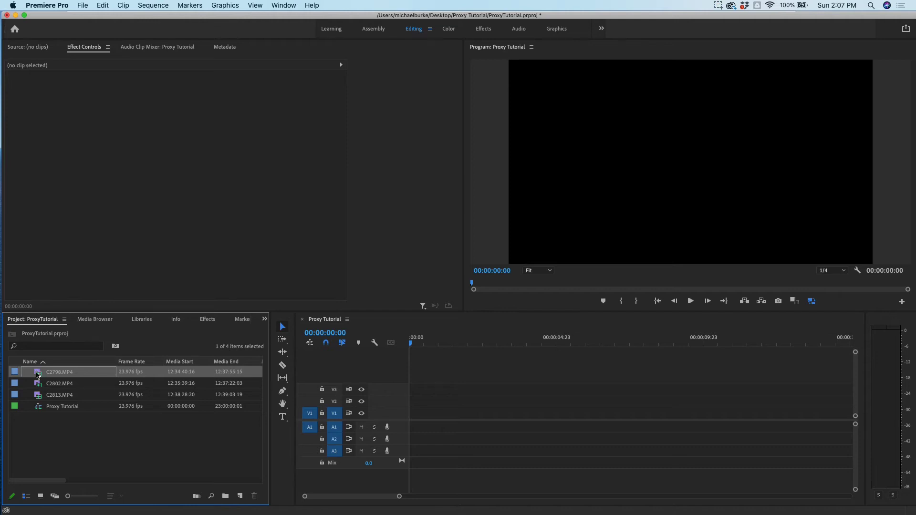
# Step: Duplicate C2798.MP4 as C2798.MP4 Copy 01, then select the original C2798.MP4 and C2802.MP4 clips
pyautogui.rightClick(37, 375)
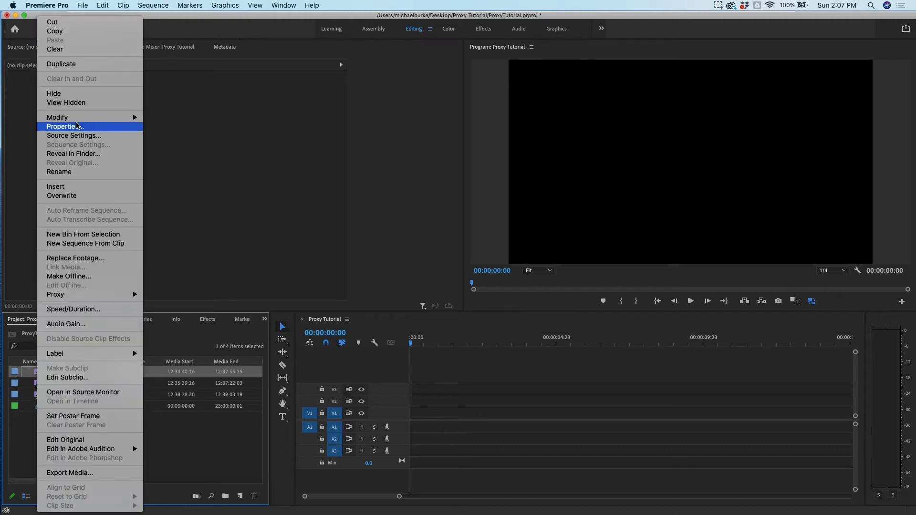
pyautogui.click(78, 64)
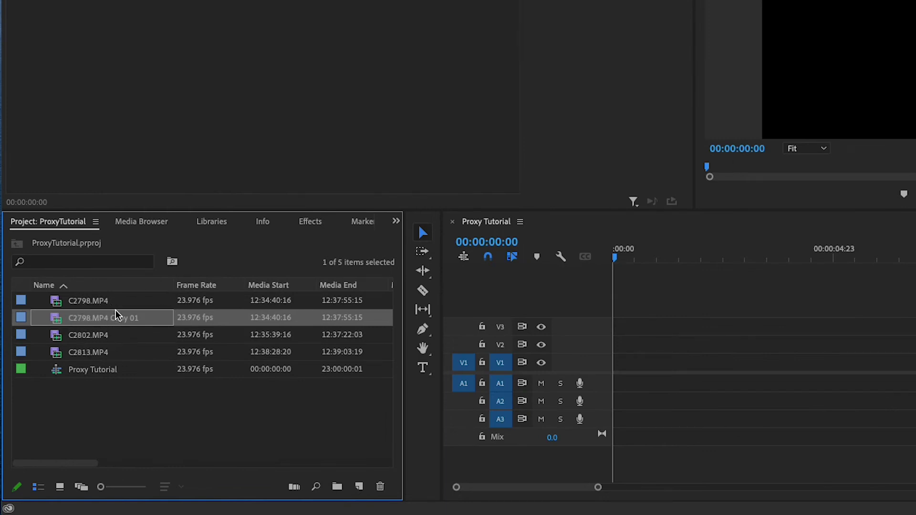
pyautogui.click(93, 302)
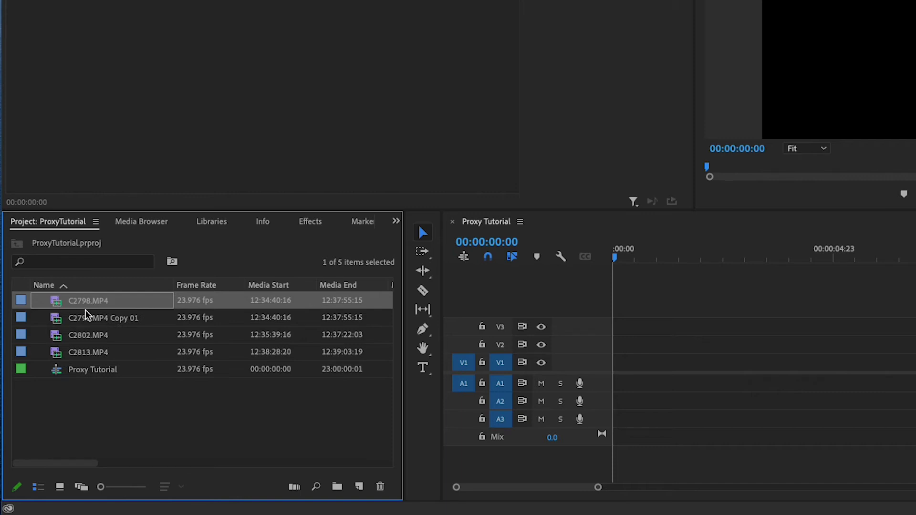
pyautogui.moveTo(118, 325)
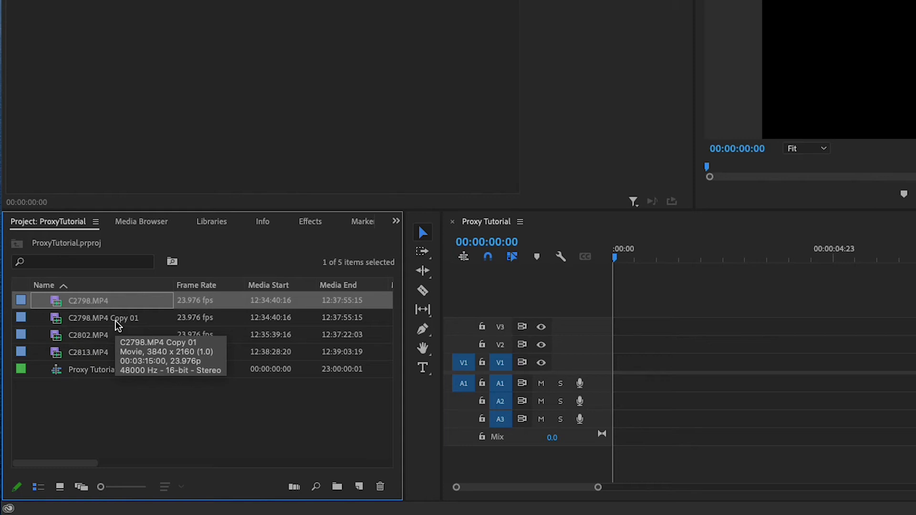
pyautogui.click(98, 337)
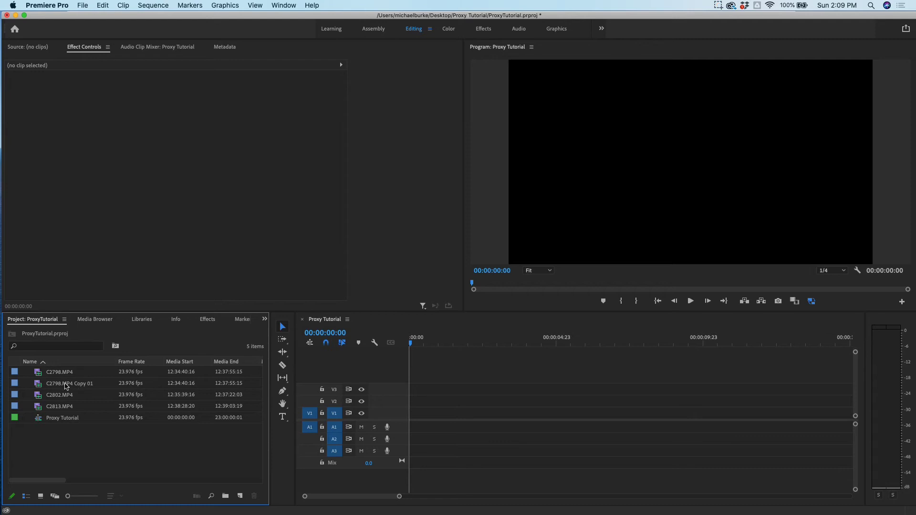
pyautogui.moveTo(68, 387)
pyautogui.click(57, 374)
# Step: Select all four clips and start Create Proxies with the H.264 4K Proxy Preset
pyautogui.keyDown('shift'); pyautogui.click(50, 408); pyautogui.keyUp('shift')
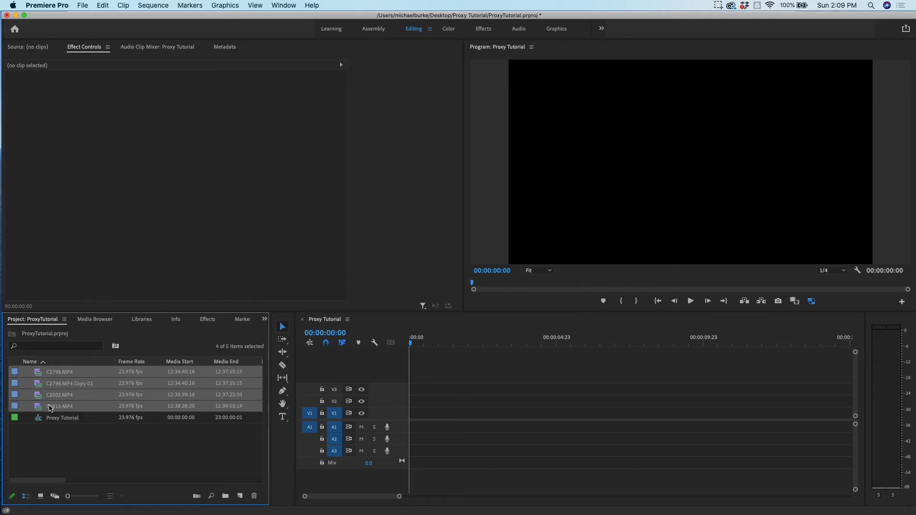
pyautogui.rightClick(40, 377)
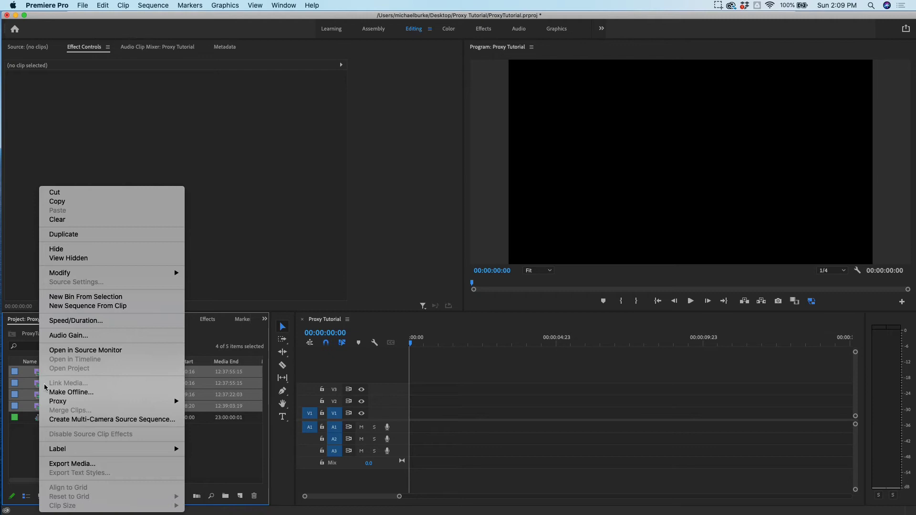
pyautogui.moveTo(62, 404)
pyautogui.click(210, 401)
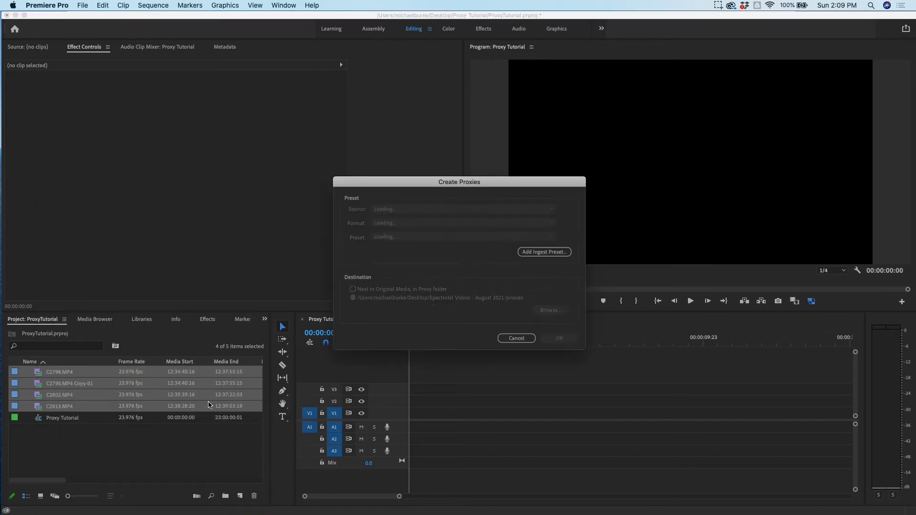
pyautogui.click(407, 234)
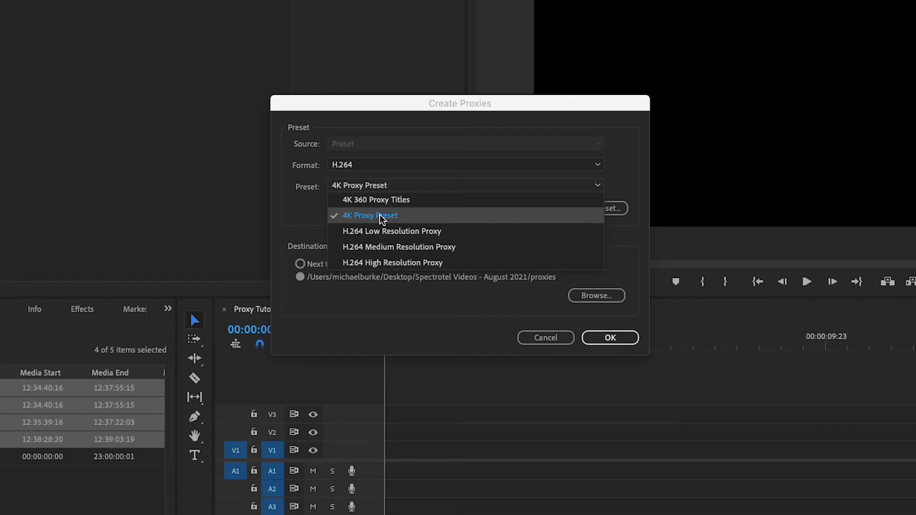
pyautogui.click(380, 216)
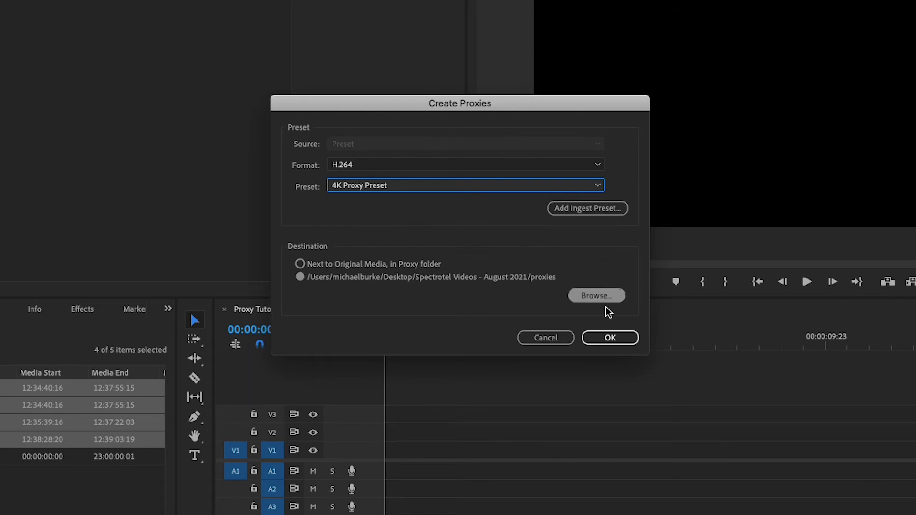
# Step: Make a new Proxies folder in Desktop/Proxy Tutorial as the proxy destination and confirm
pyautogui.click(596, 296)
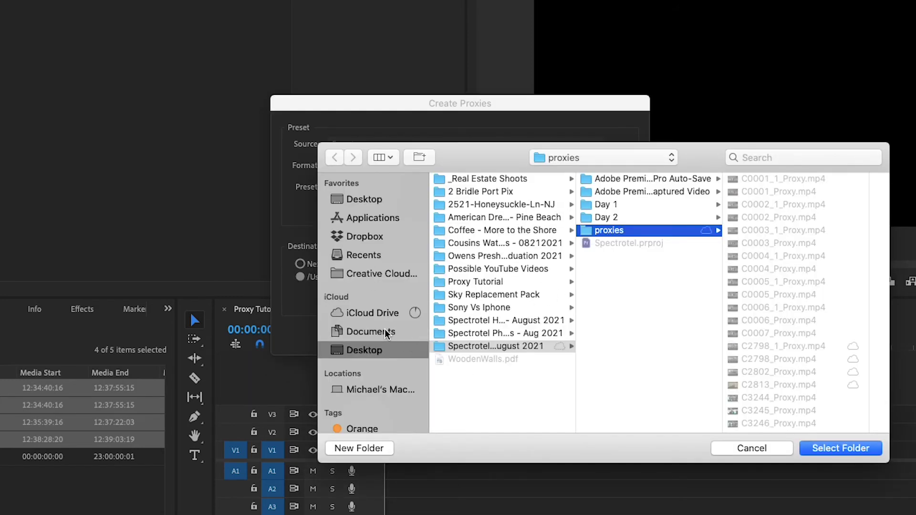
pyautogui.click(367, 348)
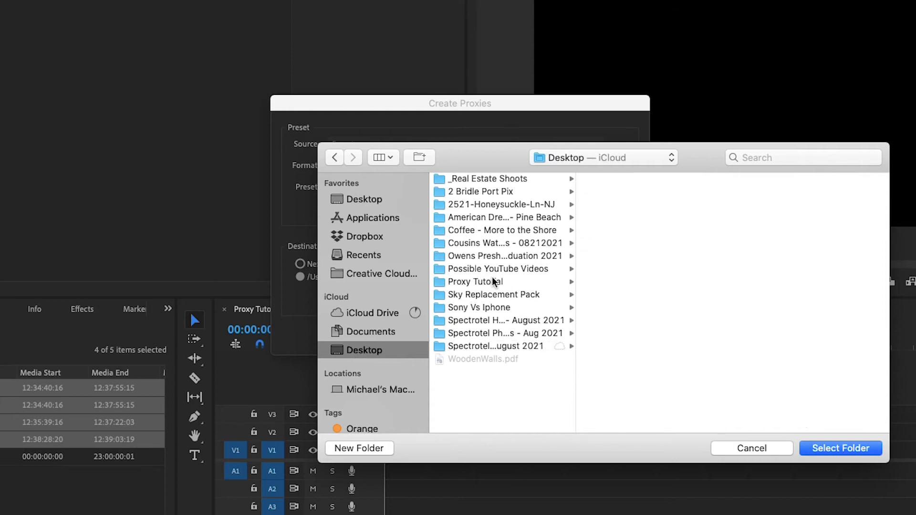
pyautogui.click(458, 283)
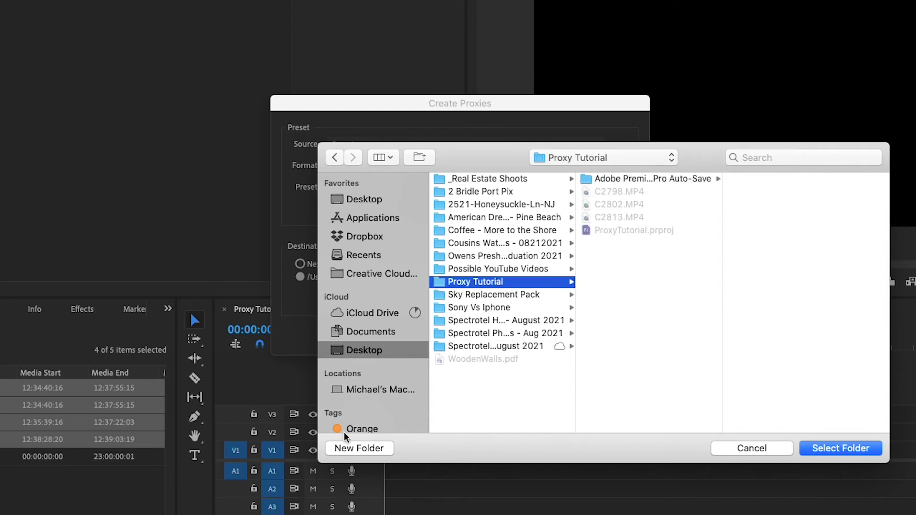
pyautogui.click(345, 449)
pyautogui.write('Pro')
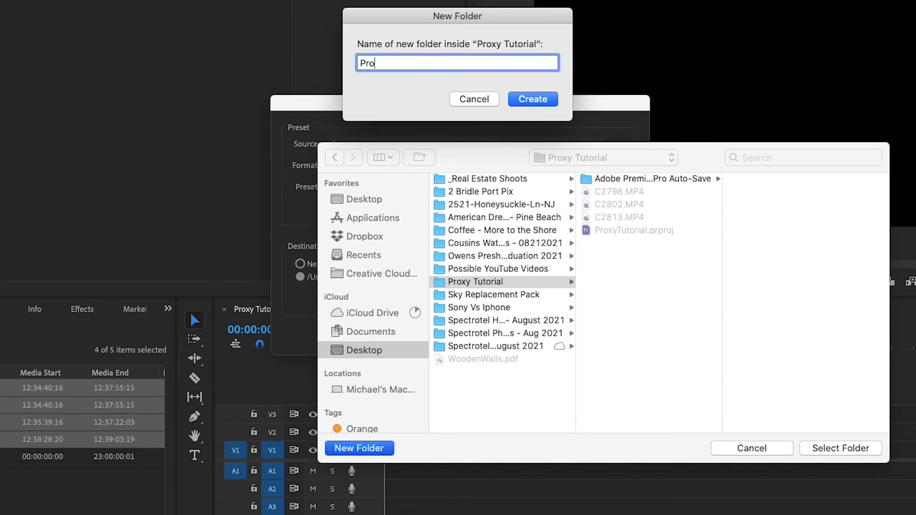
pyautogui.write('xy')
pyautogui.press('BackSpace')
pyautogui.press('BackSpace')
pyautogui.write('iies')
pyautogui.click(544, 100)
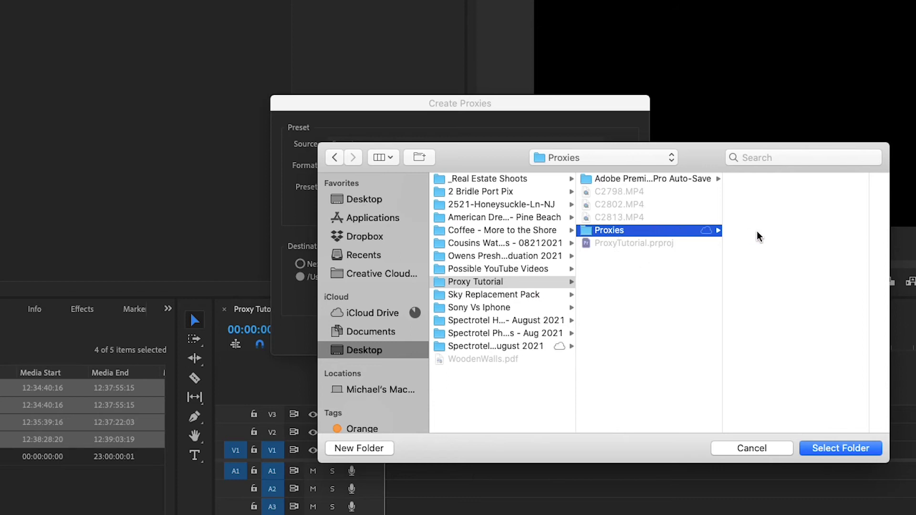
pyautogui.click(840, 447)
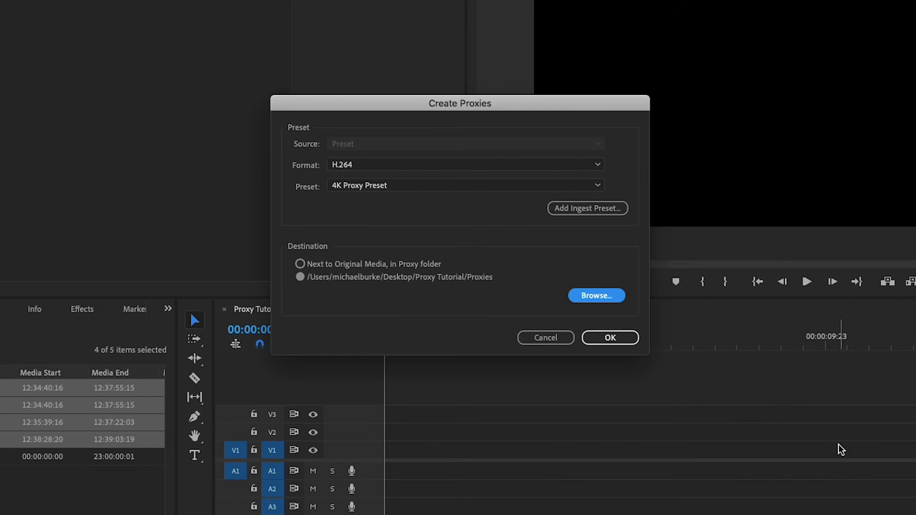
pyautogui.click(610, 337)
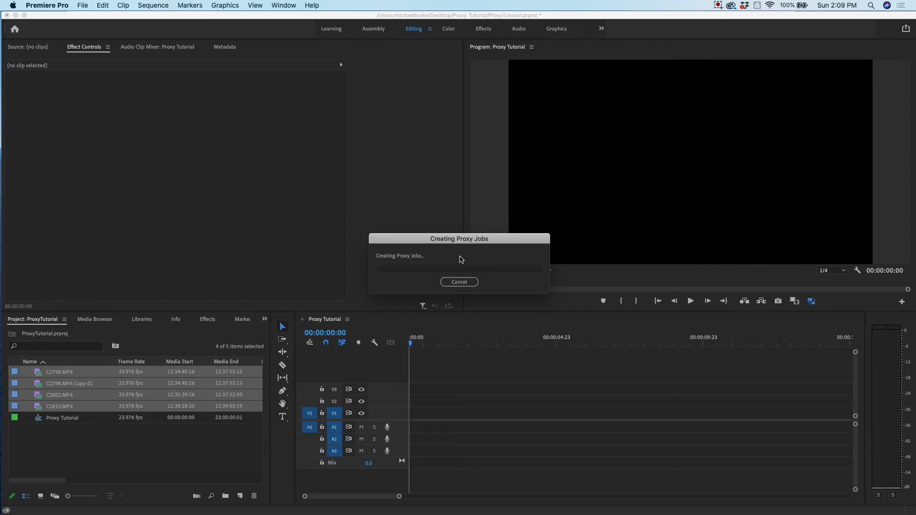
# Step: In Media Encoder, stop the queue immediately so the first C2798 proxy job reads Stopped
pyautogui.press('super+Tab')
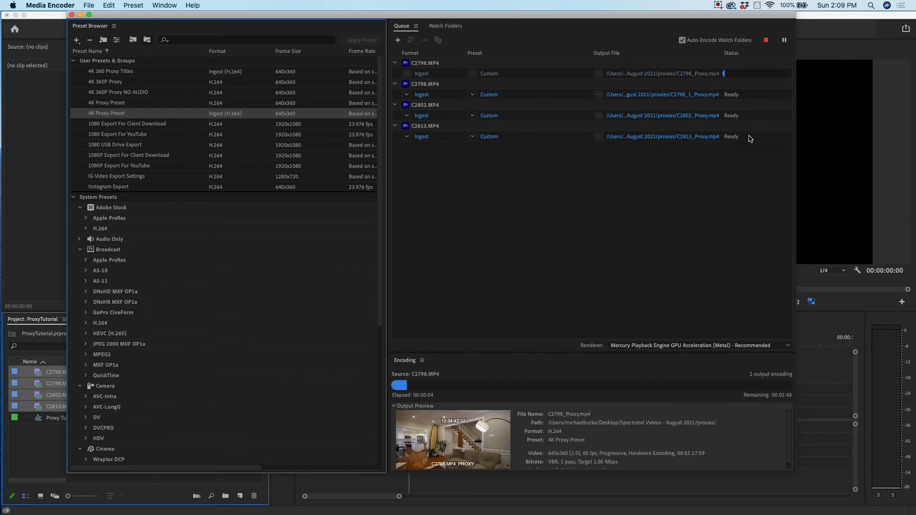
pyautogui.click(766, 42)
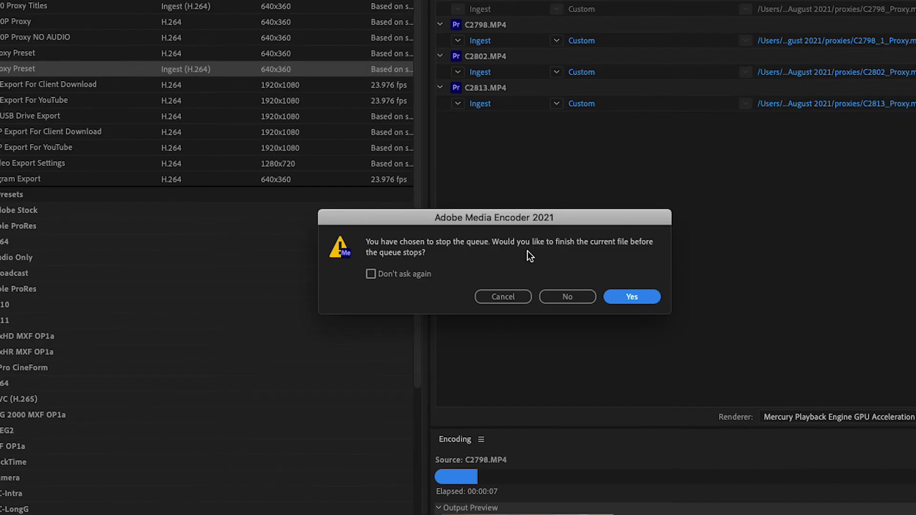
pyautogui.click(567, 297)
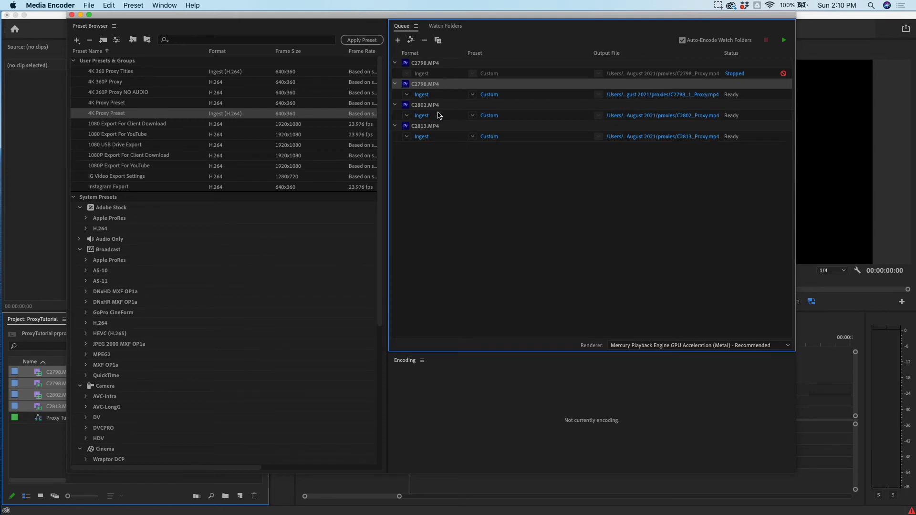
# Step: Interpret the footage of the three Ready proxy jobs at an assumed 23.976 fps
pyautogui.moveTo(426, 133)
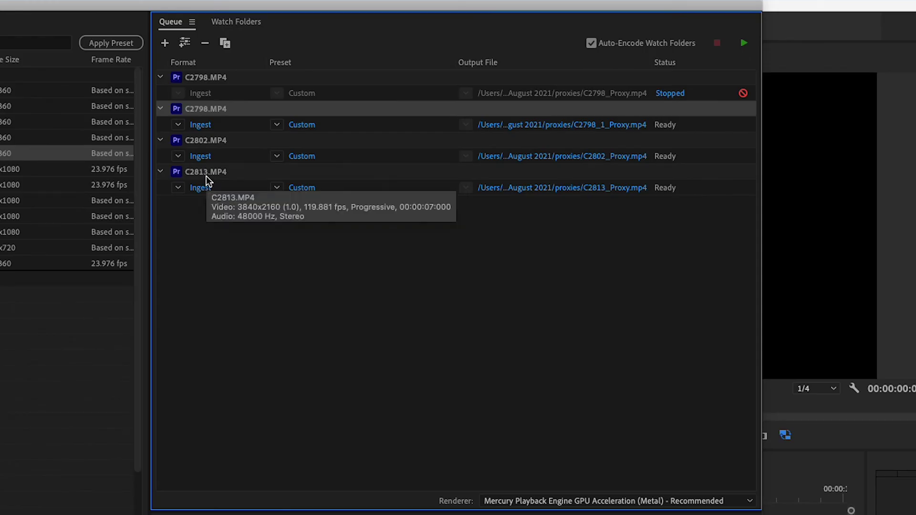
pyautogui.keyDown('shift'); pyautogui.click(209, 180); pyautogui.keyUp('shift')
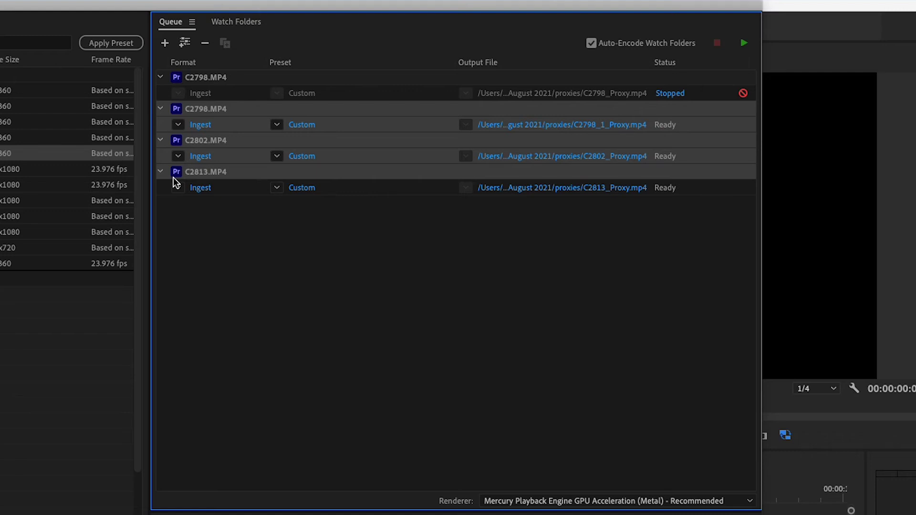
pyautogui.rightClick(196, 111)
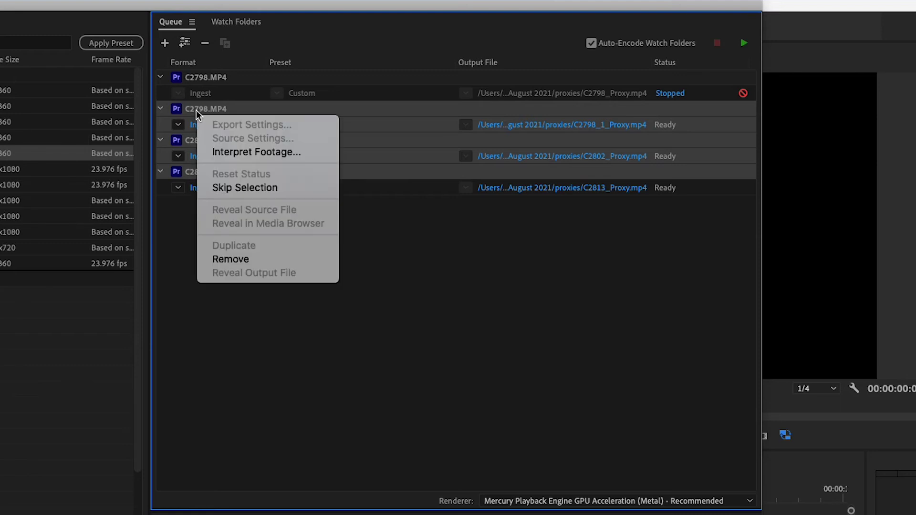
pyautogui.click(232, 152)
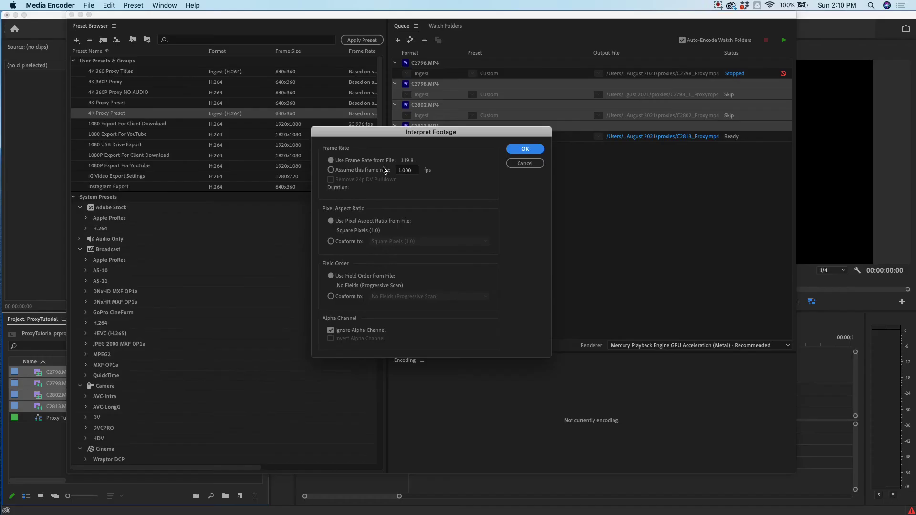
pyautogui.click(413, 171)
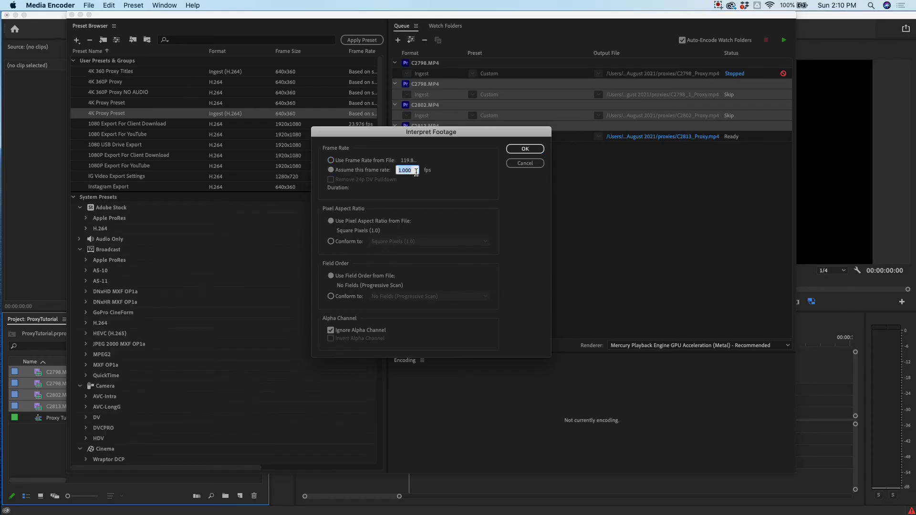
pyautogui.write('23.976')
pyautogui.click(533, 151)
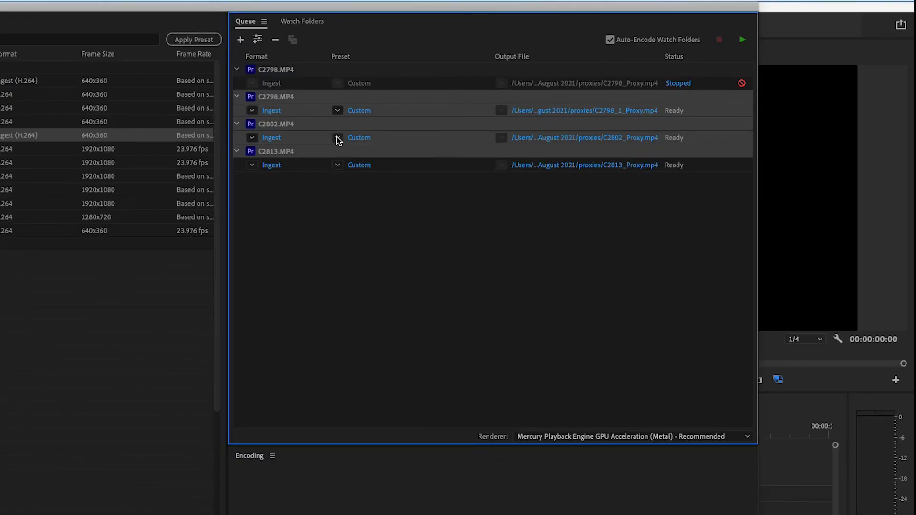
pyautogui.click(264, 71)
# Step: Delete the stopped C2798 job and encode the remaining three proxies until each reads Done
pyautogui.press('Delete')
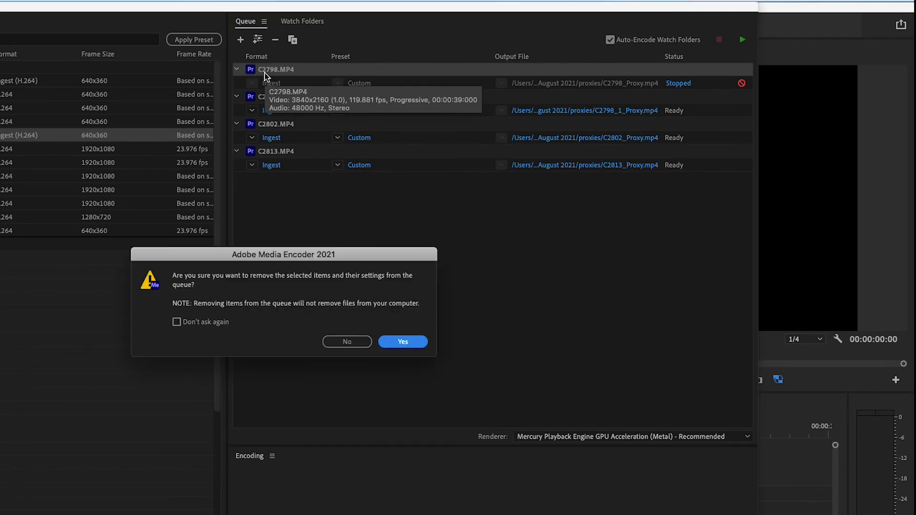
pyautogui.click(402, 342)
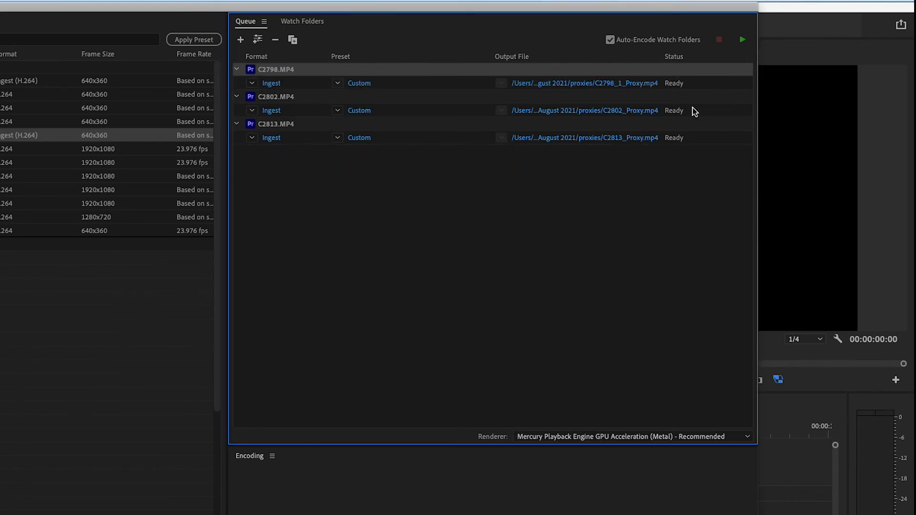
pyautogui.click(744, 41)
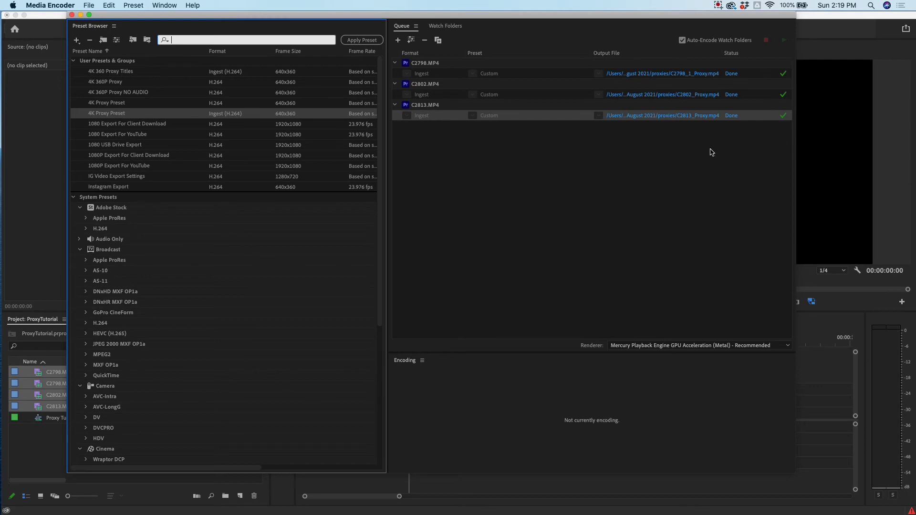
pyautogui.press('super+Tab')
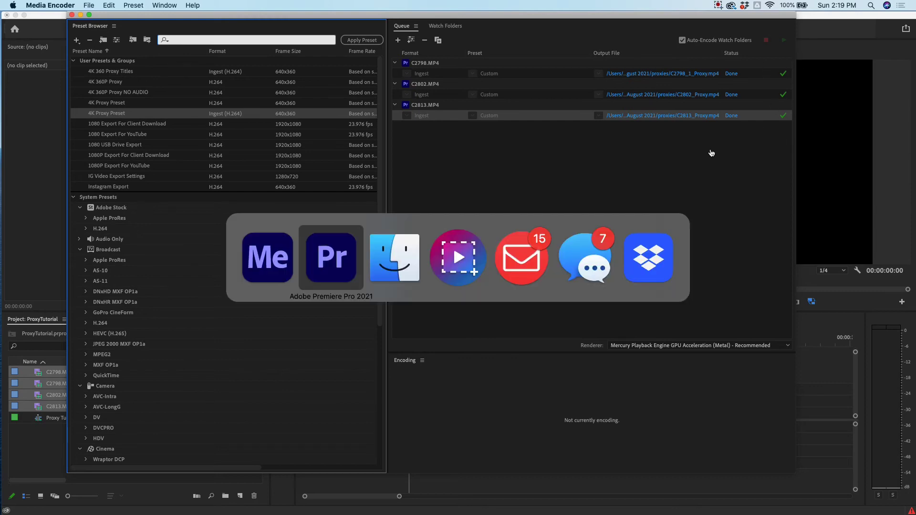
pyautogui.press('super+Tab')
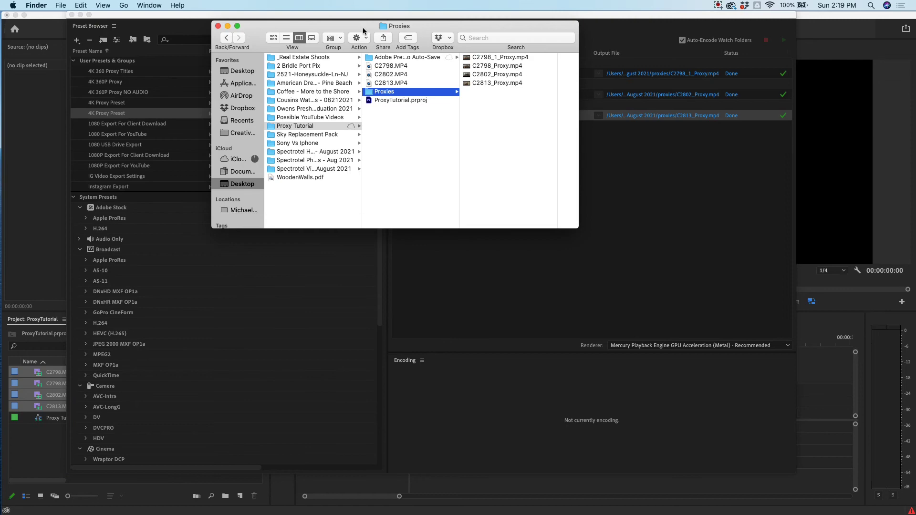
# Step: In Finder, compare the original C2798.MP4 with C2798_Proxy.mp4 in Proxy Tutorial/Proxies
pyautogui.moveTo(362, 29); pyautogui.dragTo(330, 43)
pyautogui.click(351, 97)
pyautogui.click(356, 104)
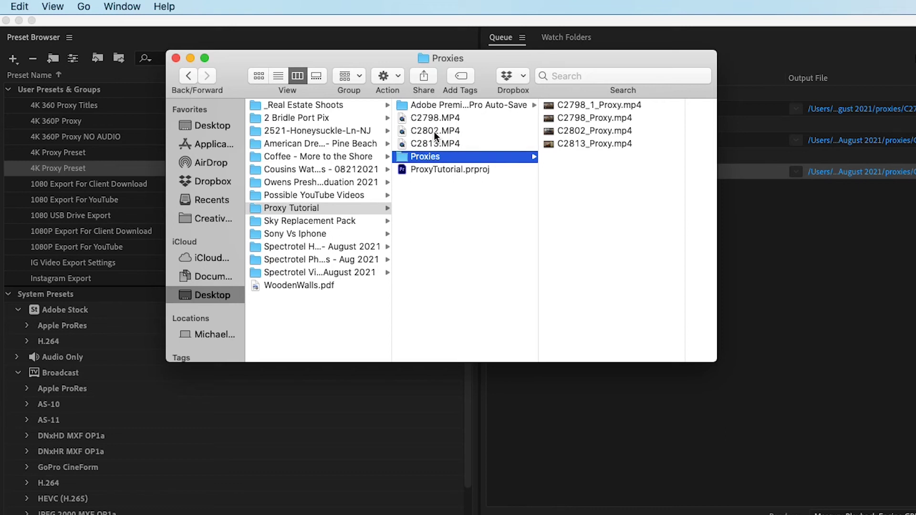
pyautogui.click(422, 120)
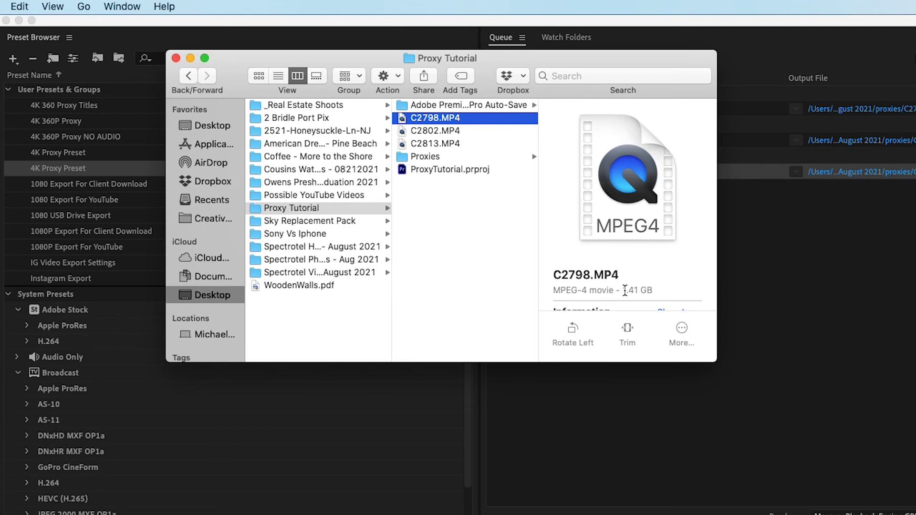
pyautogui.click(429, 156)
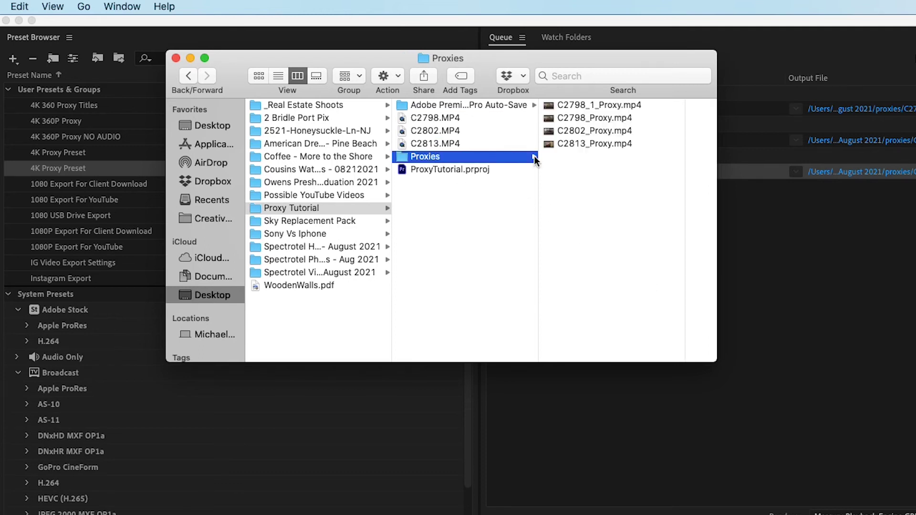
pyautogui.click(571, 117)
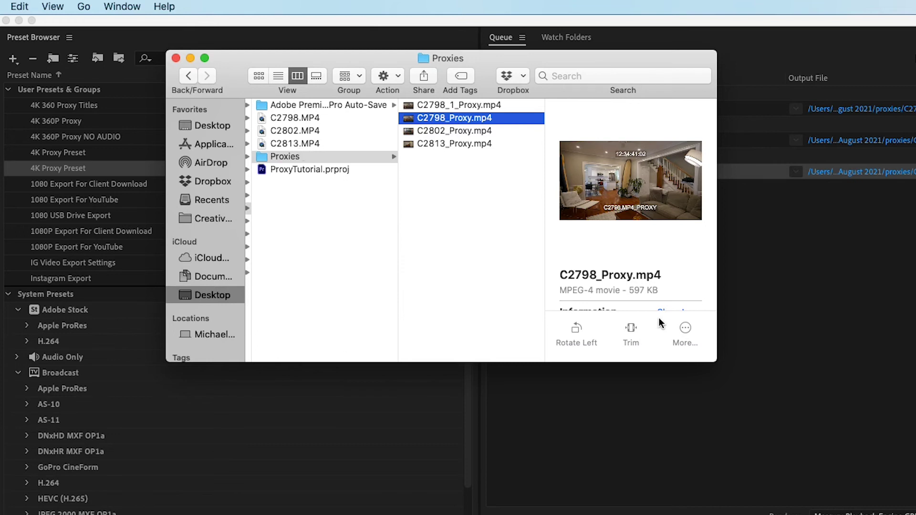
# Step: Compare C2802.MP4's size with C2802_Proxy.mp4 and play the proxy in Quick Look
pyautogui.click(286, 131)
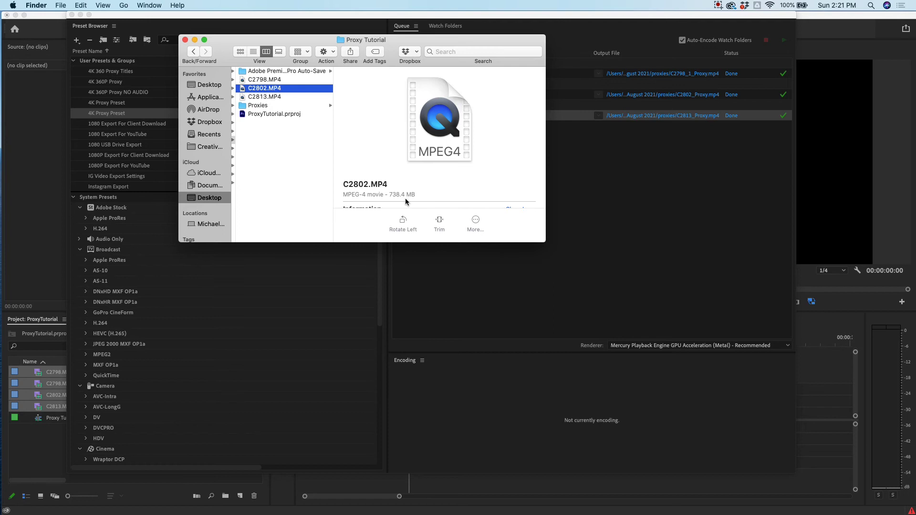
pyautogui.click(283, 106)
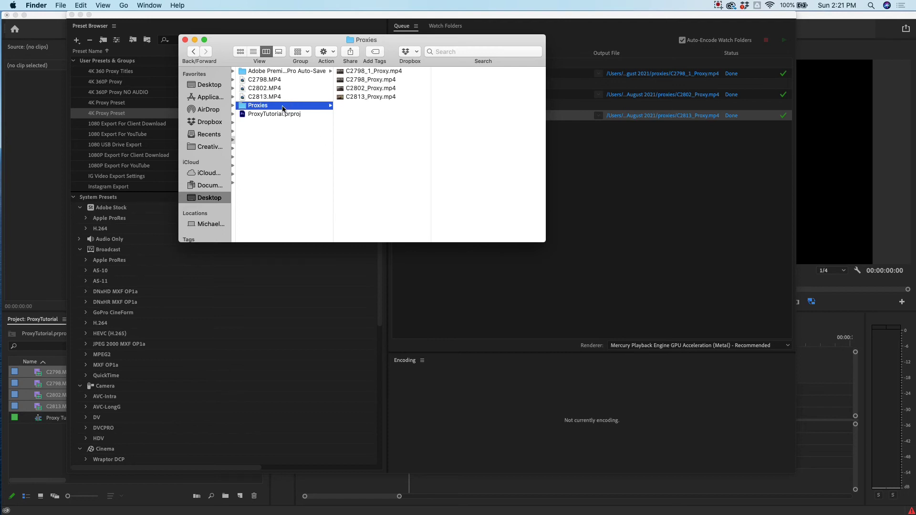
pyautogui.click(364, 88)
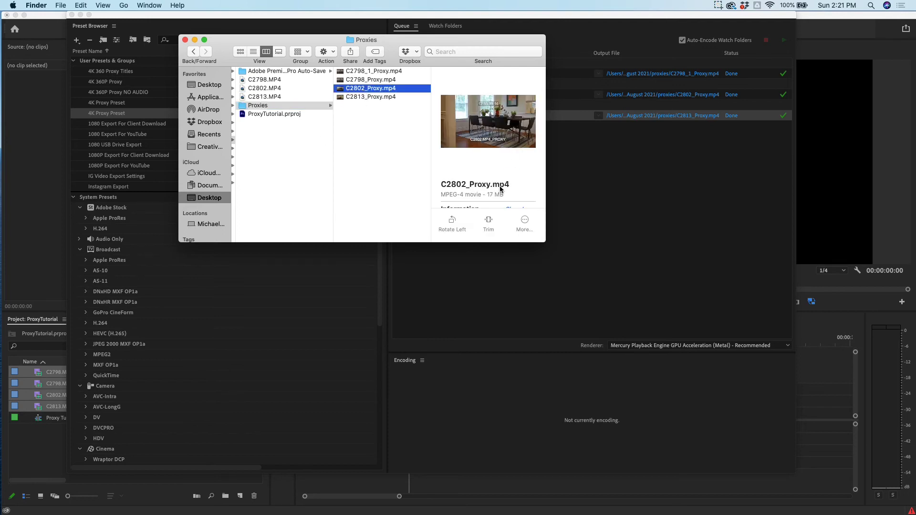
pyautogui.press('space')
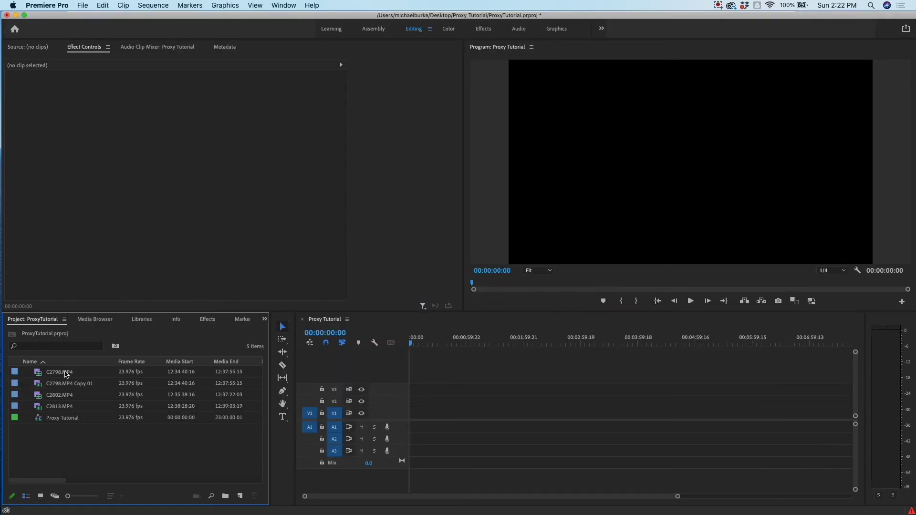
# Step: Put C2798.MP4 Copy 01, C2802.MP4 and C2813.MP4 on the timeline, keeping existing sequence settings
pyautogui.click(59, 383)
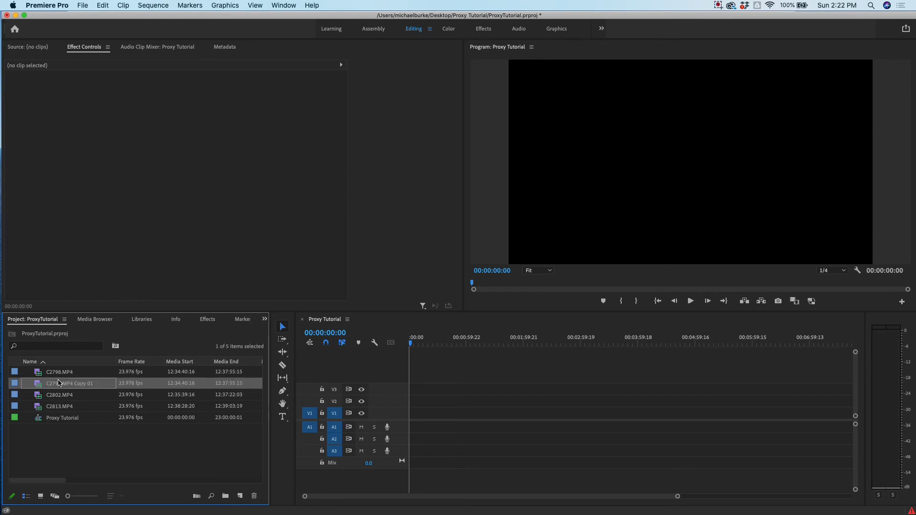
pyautogui.click(54, 405)
pyautogui.click(45, 387)
pyautogui.keyDown('shift'); pyautogui.click(40, 405); pyautogui.keyUp('shift')
pyautogui.moveTo(40, 389); pyautogui.dragTo(423, 422)
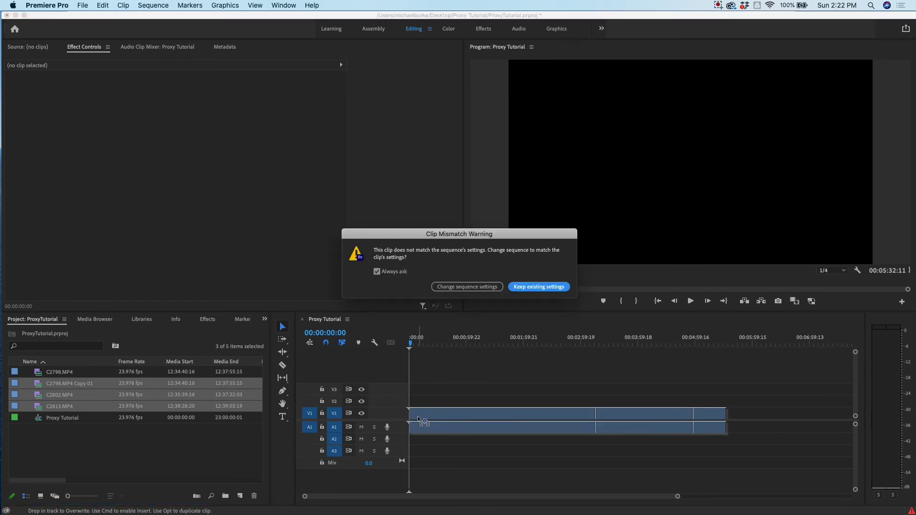
pyautogui.click(533, 288)
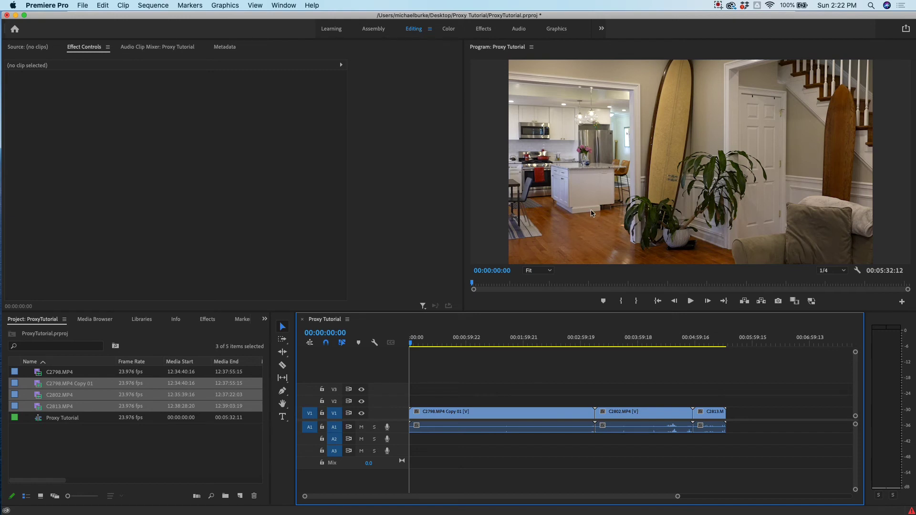
pyautogui.click(417, 414)
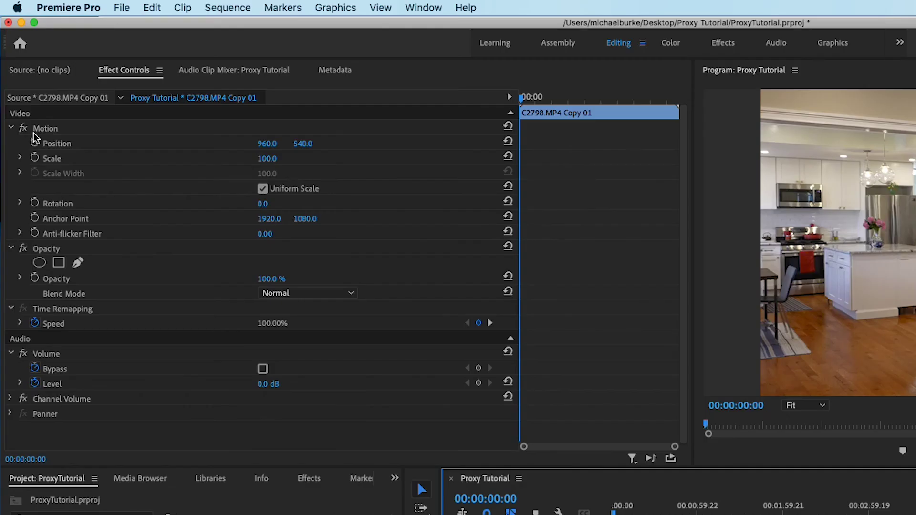
pyautogui.click(185, 105)
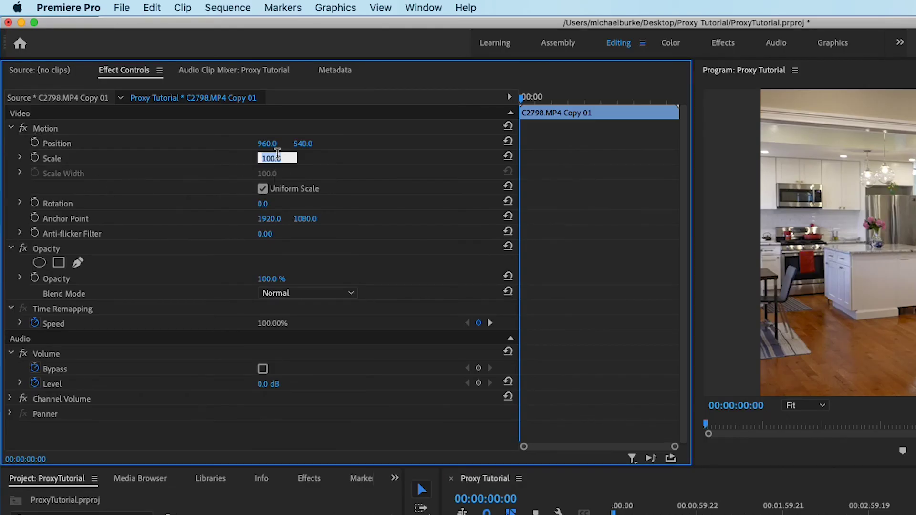
pyautogui.write('50')
pyautogui.press('Return')
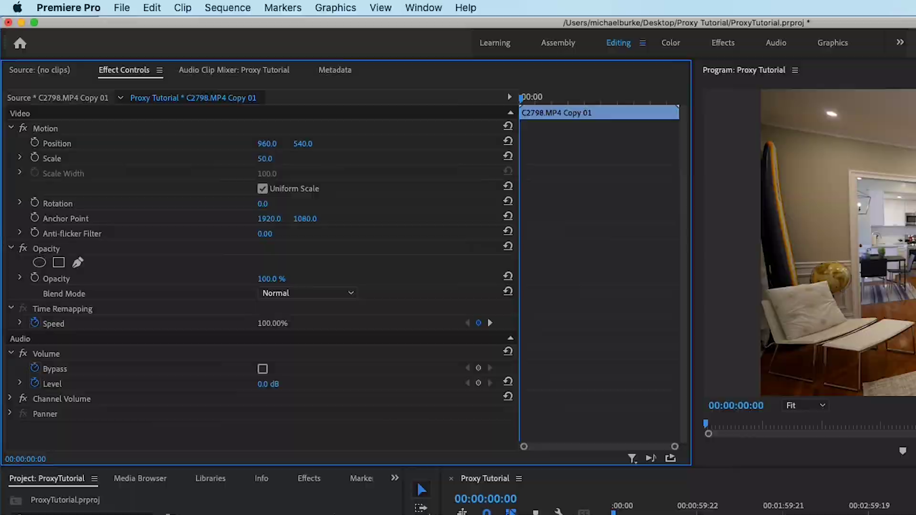
pyautogui.click(99, 131)
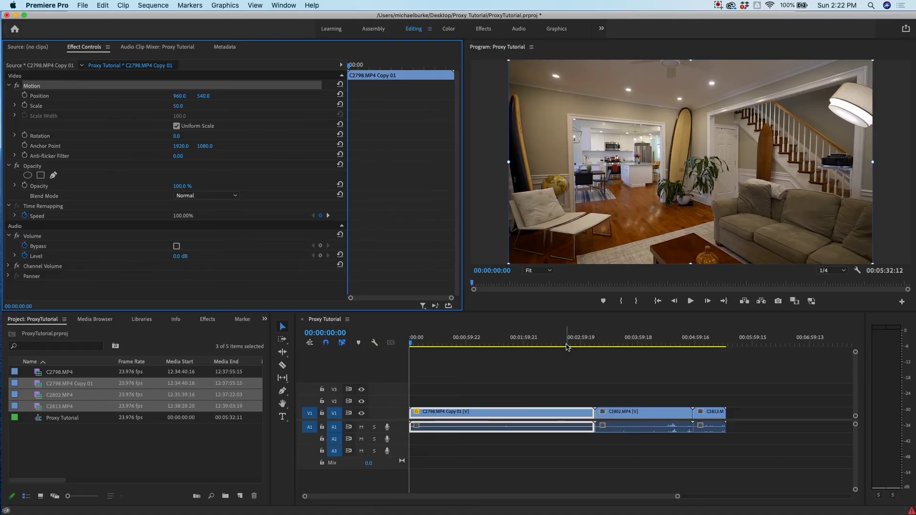
pyautogui.moveTo(623, 388); pyautogui.dragTo(705, 418)
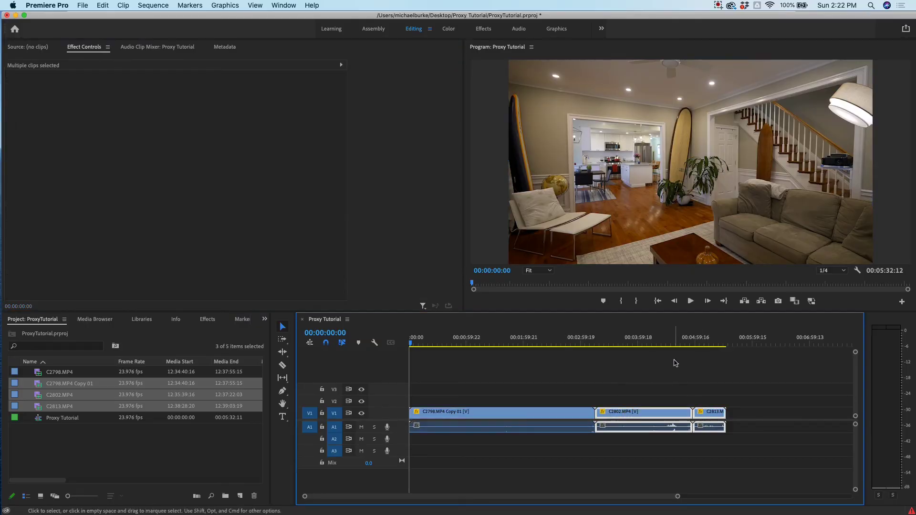
pyautogui.moveTo(568, 339); pyautogui.dragTo(610, 340)
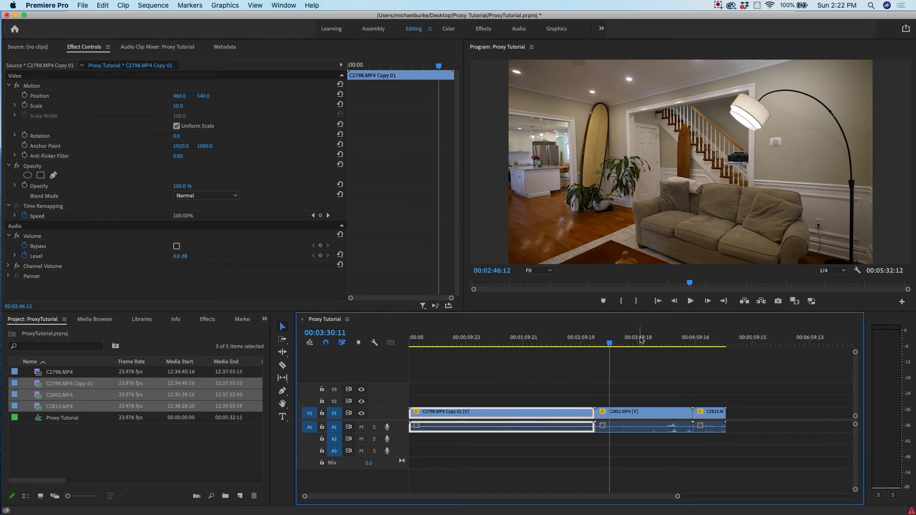
pyautogui.click(709, 339)
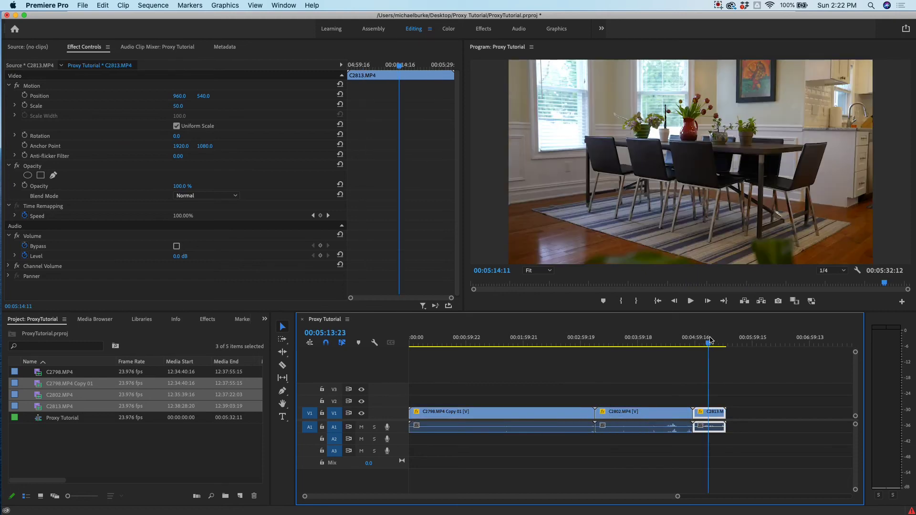
pyautogui.click(631, 342)
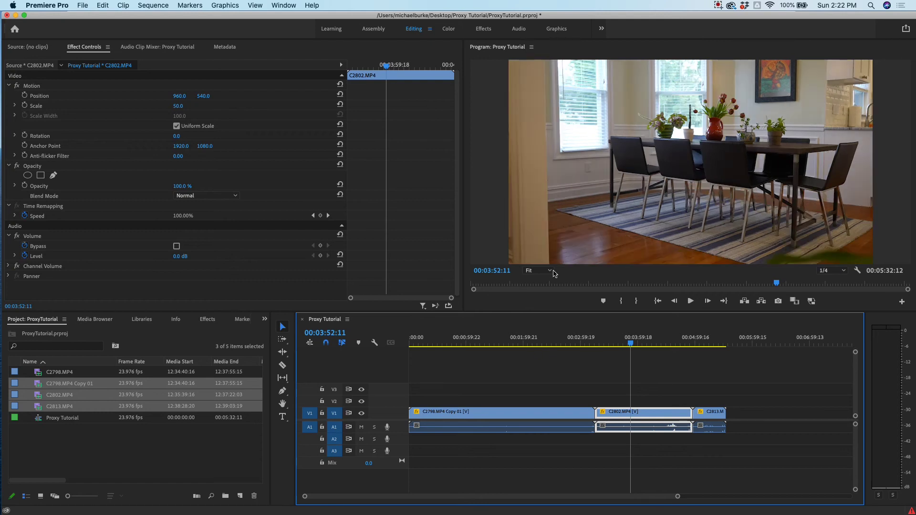
pyautogui.click(477, 341)
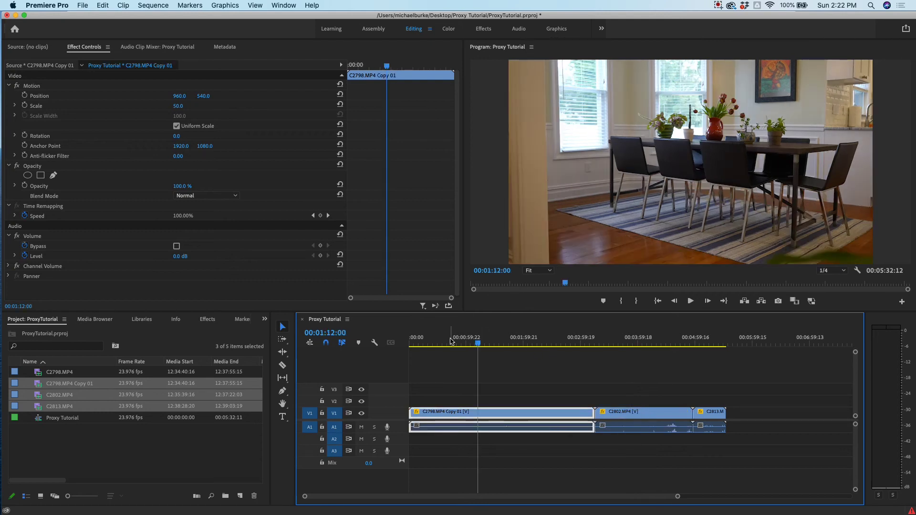
pyautogui.click(482, 339)
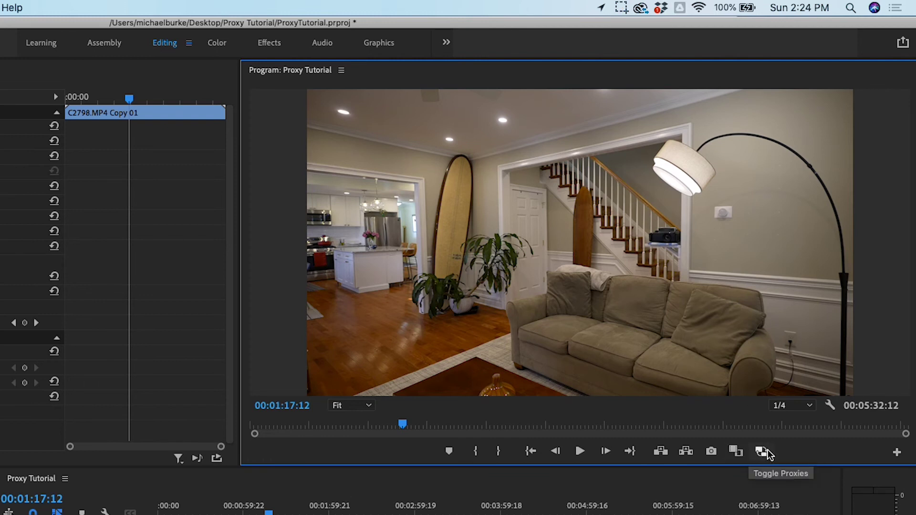
# Step: Add the Toggle Proxies button to the Program monitor's button bar through the Button Editor
pyautogui.click(761, 452)
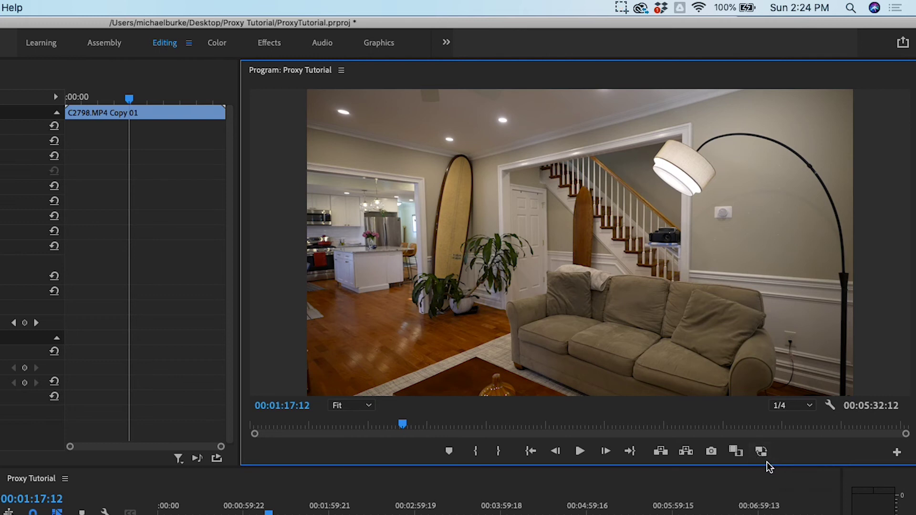
pyautogui.click(896, 453)
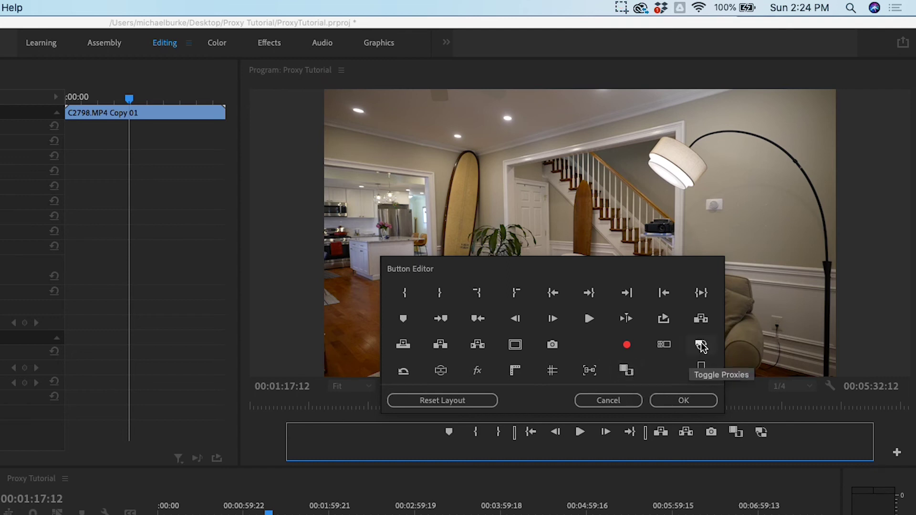
pyautogui.click(701, 346)
pyautogui.moveTo(701, 345)
pyautogui.mouseDown()
pyautogui.moveTo(681, 437)
pyautogui.moveTo(762, 419)
pyautogui.moveTo(699, 364)
pyautogui.moveTo(695, 348)
pyautogui.mouseUp()
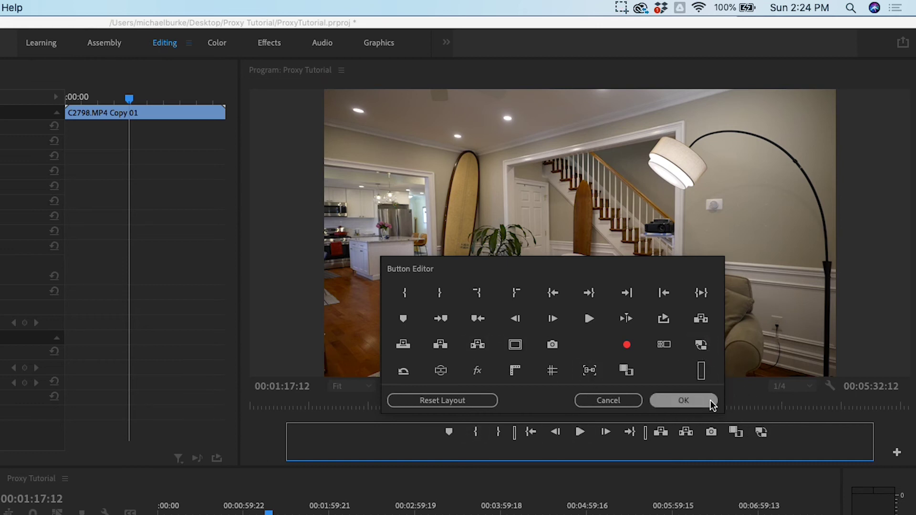
pyautogui.click(661, 402)
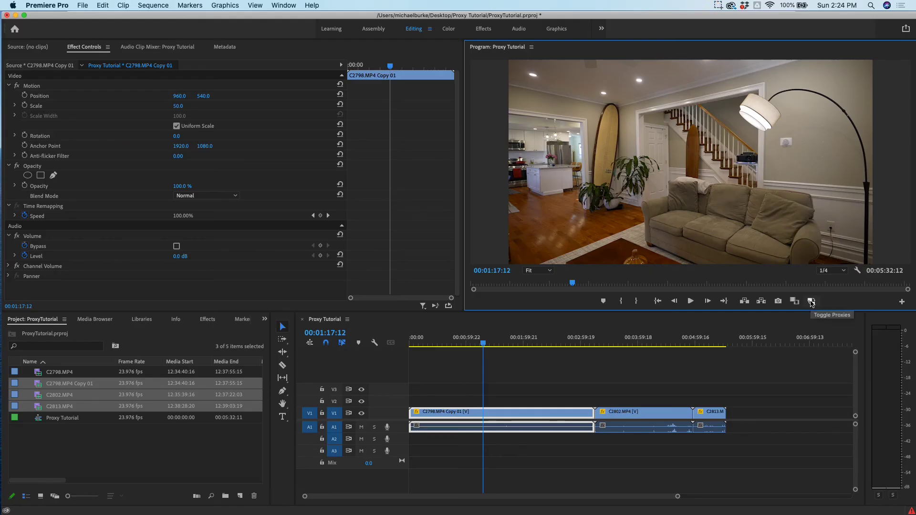
# Step: Toggle proxies on and off to compare the labelled proxy burn-ins with the original media
pyautogui.click(811, 302)
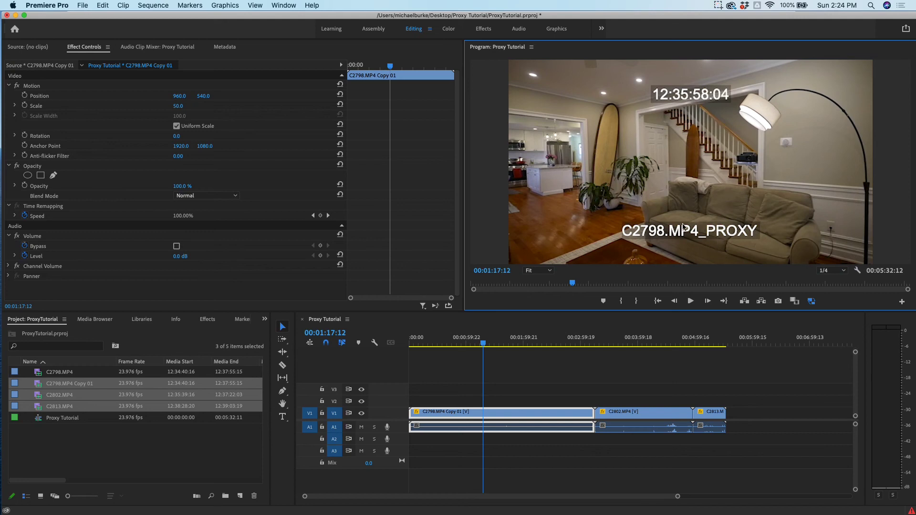
pyautogui.click(811, 301)
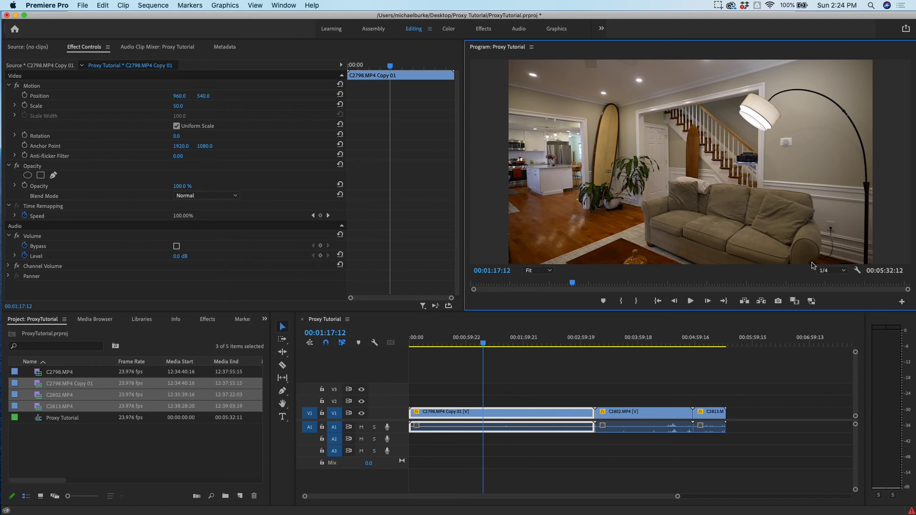
pyautogui.click(811, 301)
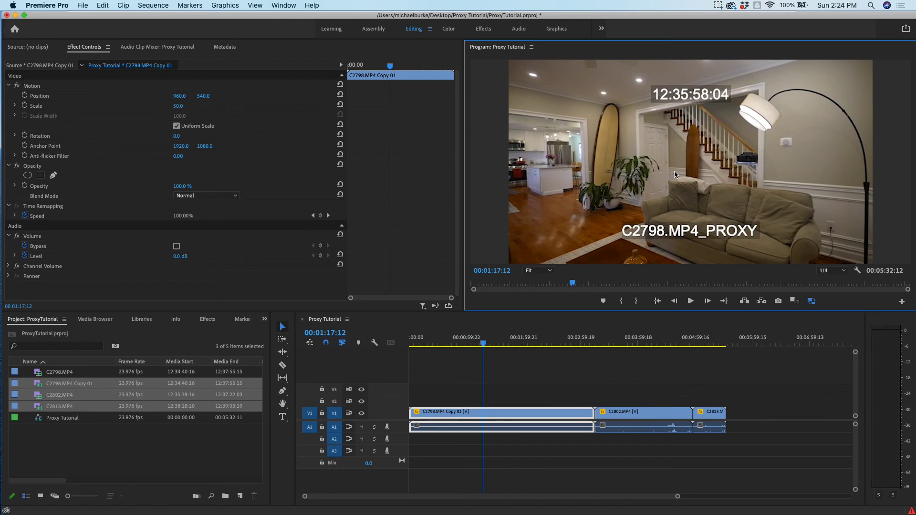
pyautogui.click(811, 301)
pyautogui.click(811, 300)
# Step: Ripple-trim C2798 Copy 01's end to the playhead so the sequence lasts 04:55:12, then open Export Settings
pyautogui.moveTo(482, 343); pyautogui.dragTo(627, 353)
pyautogui.press('space')
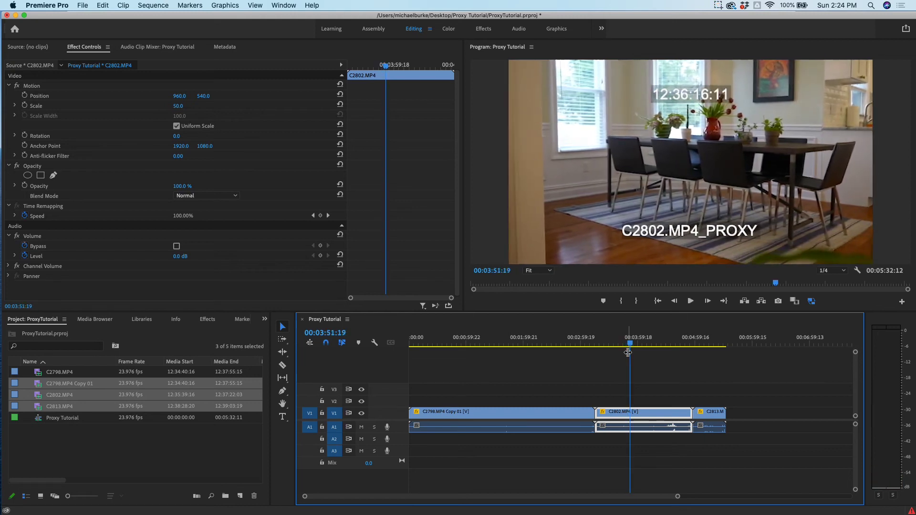
pyautogui.moveTo(425, 351); pyautogui.dragTo(561, 352)
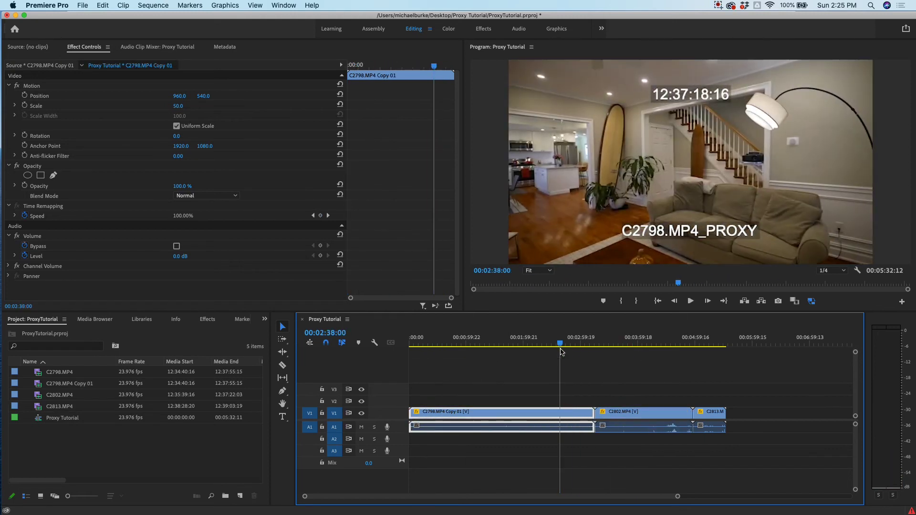
pyautogui.press('w')
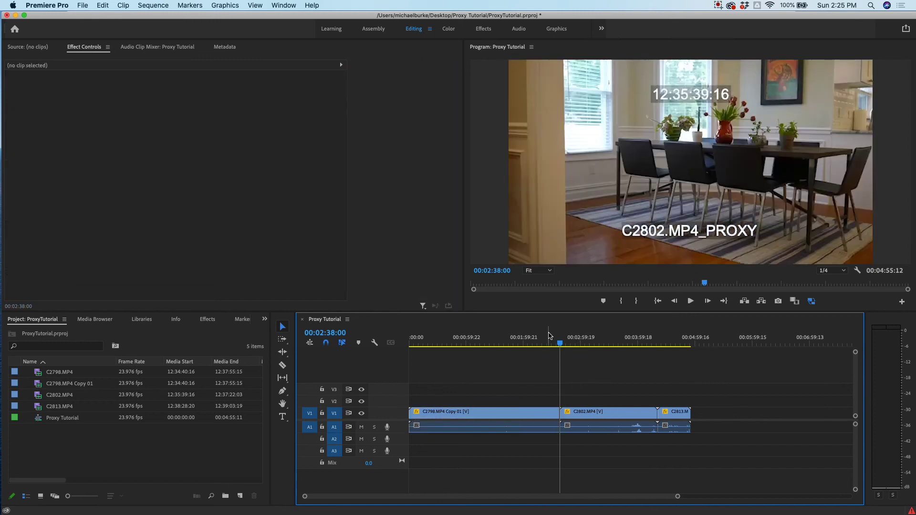
pyautogui.click(604, 338)
pyautogui.moveTo(604, 338); pyautogui.dragTo(665, 341)
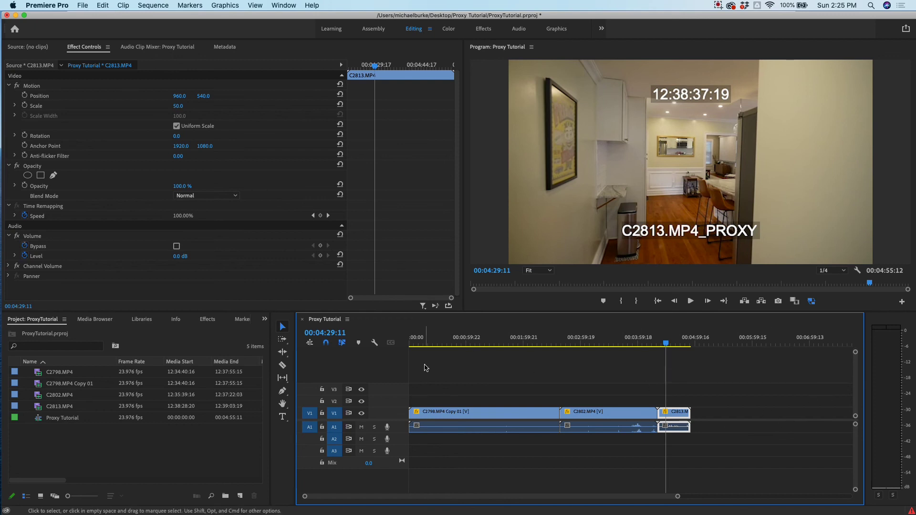
pyautogui.click(399, 343)
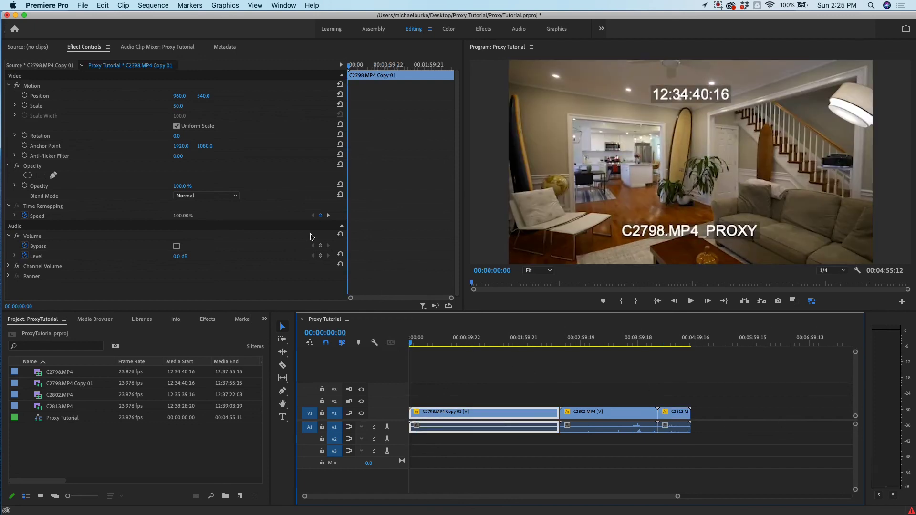
pyautogui.press('super+m')
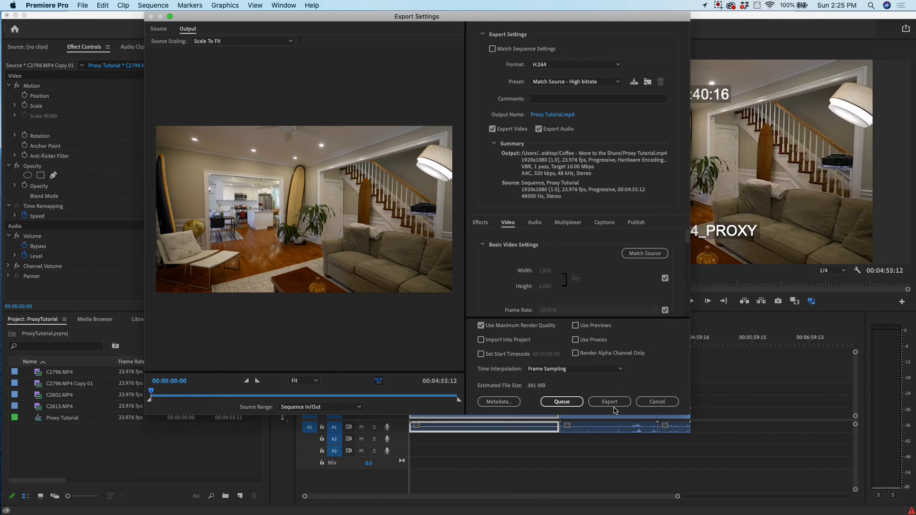
# Step: Cancel Export Settings without exporting, returning to the proxy-labelled Proxy Tutorial sequence
pyautogui.click(648, 402)
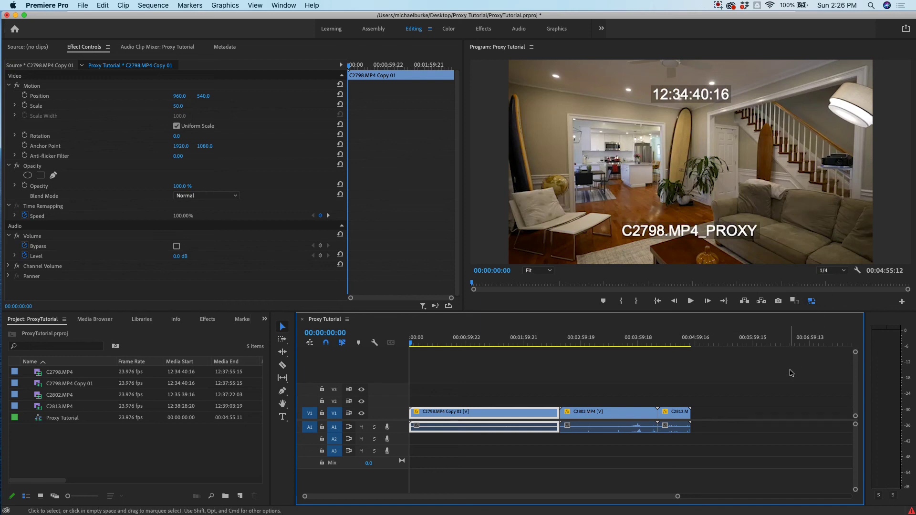
# Step: Turn proxies off and check C2802 and C2813 play as unlabeled original footage
pyautogui.click(811, 301)
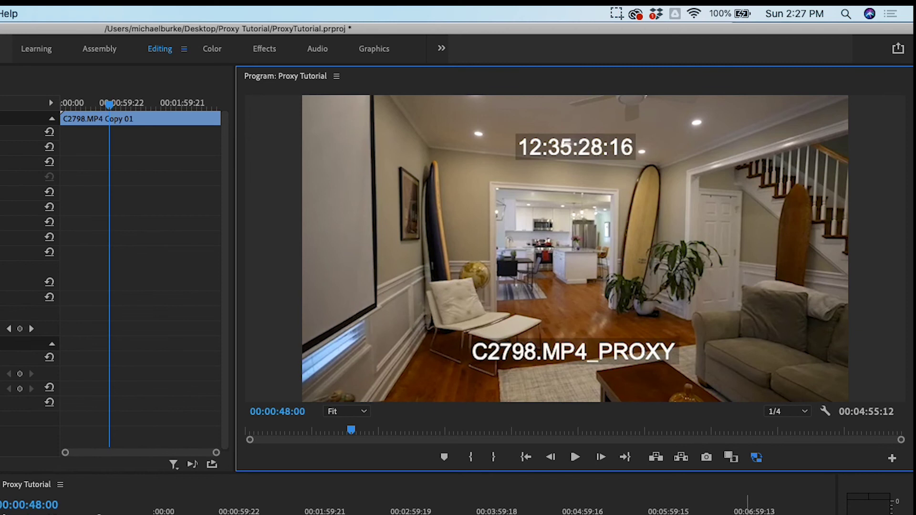
pyautogui.click(756, 462)
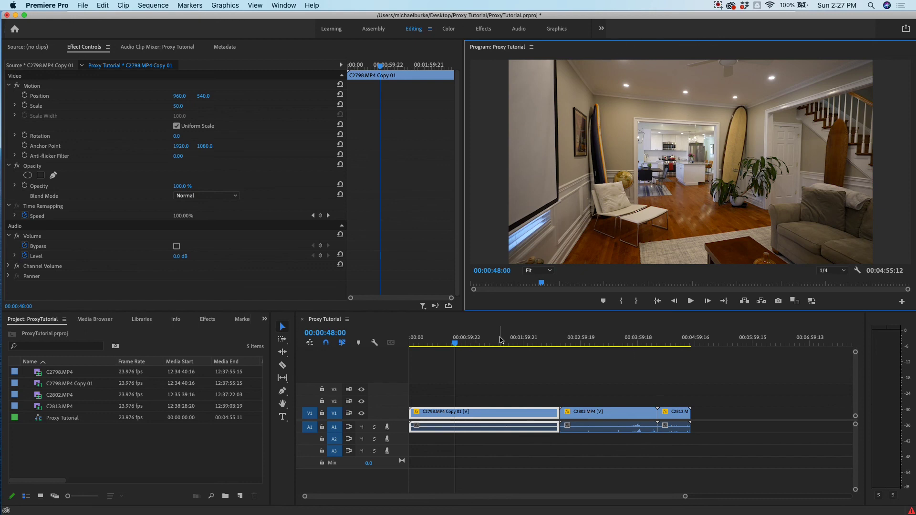
pyautogui.click(581, 344)
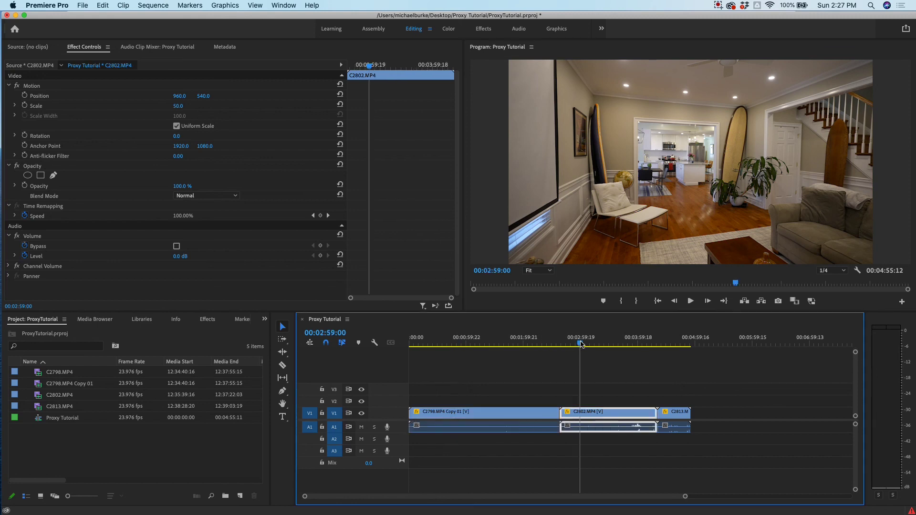
pyautogui.click(669, 344)
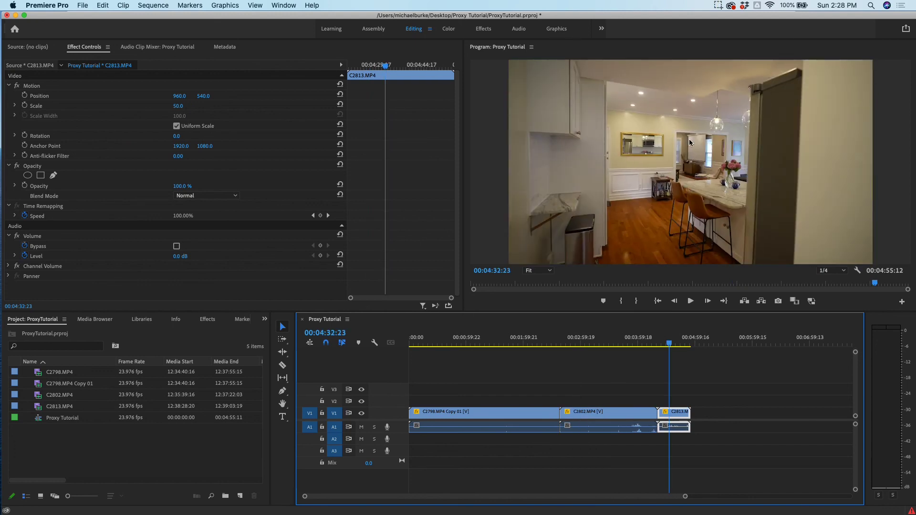
pyautogui.click(599, 344)
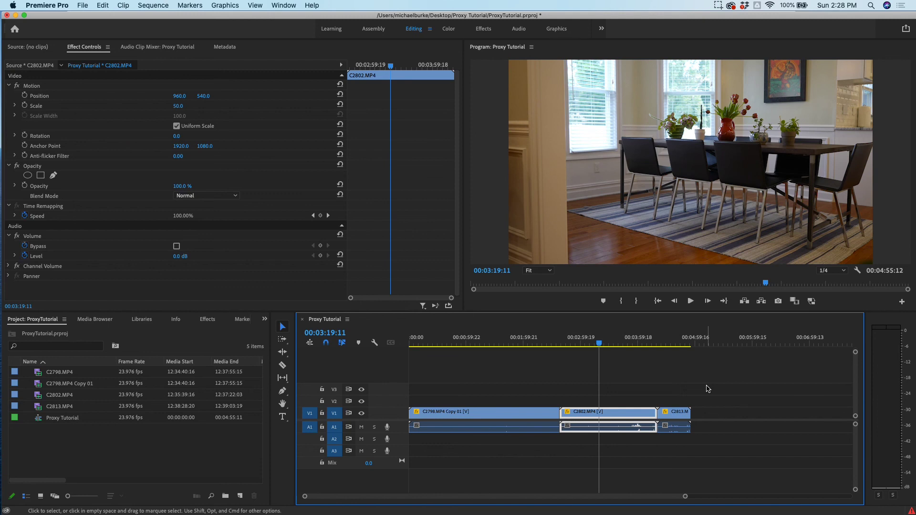
# Step: Re-enable proxies and move the playhead into the first clip, showing C2798.MP4_PROXY
pyautogui.click(811, 301)
pyautogui.click(434, 336)
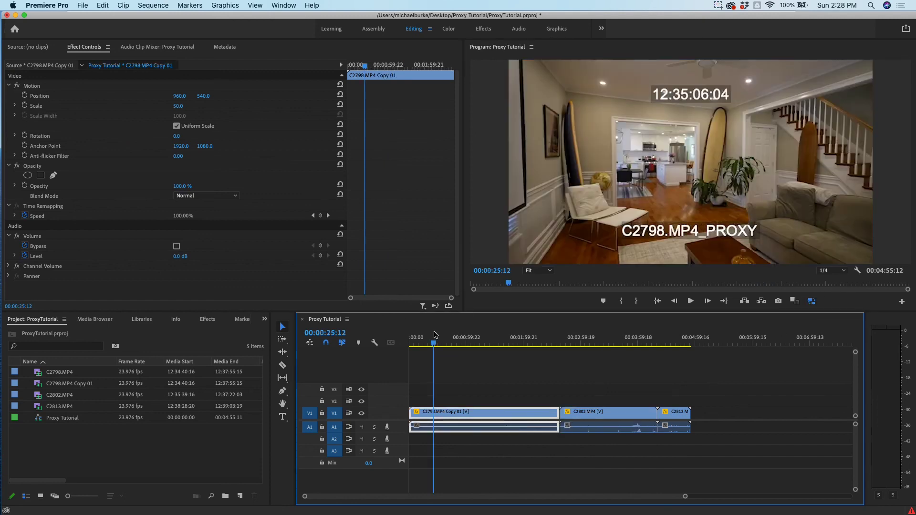